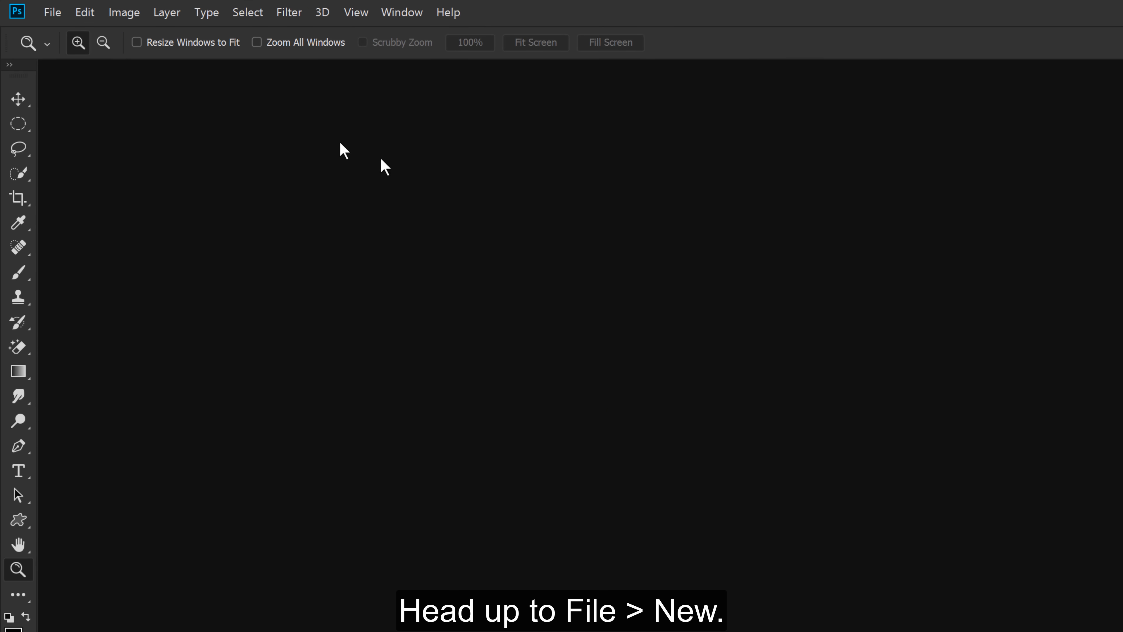
Create a new 1920 x 1080 pixel RGB document at 144 pixels/inch with a white background
click(51, 13)
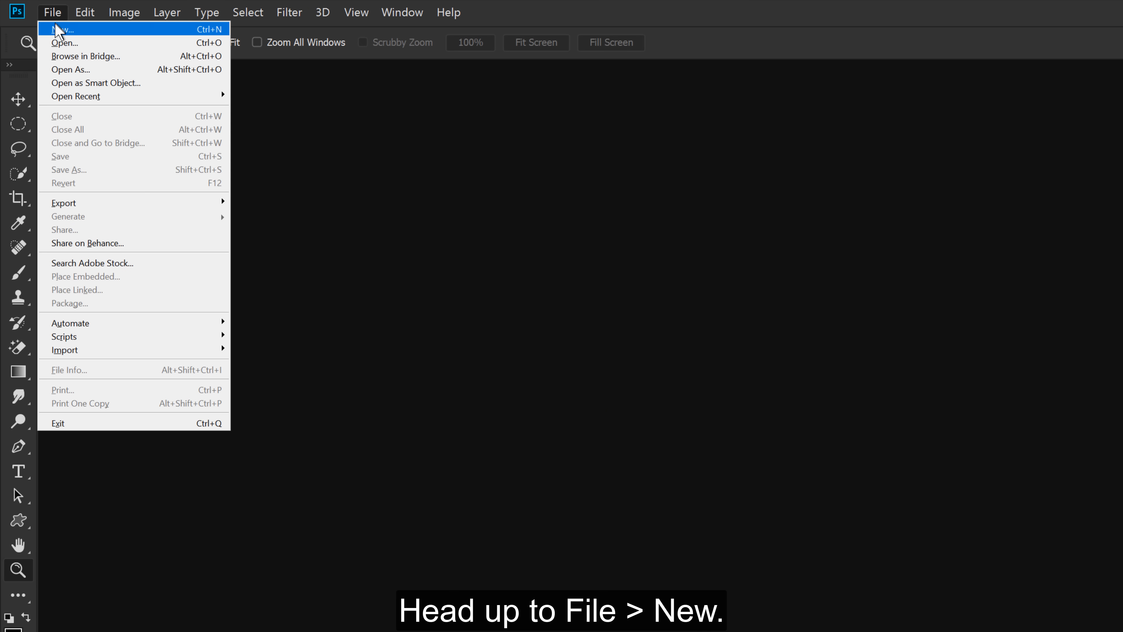
click(78, 30)
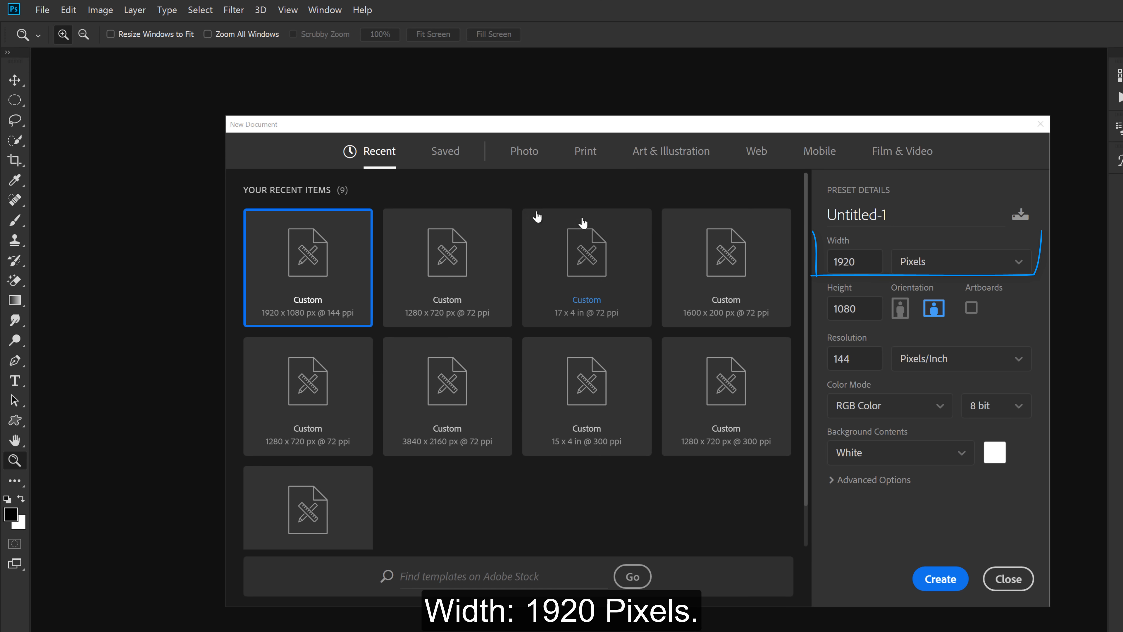
double_click(864, 262)
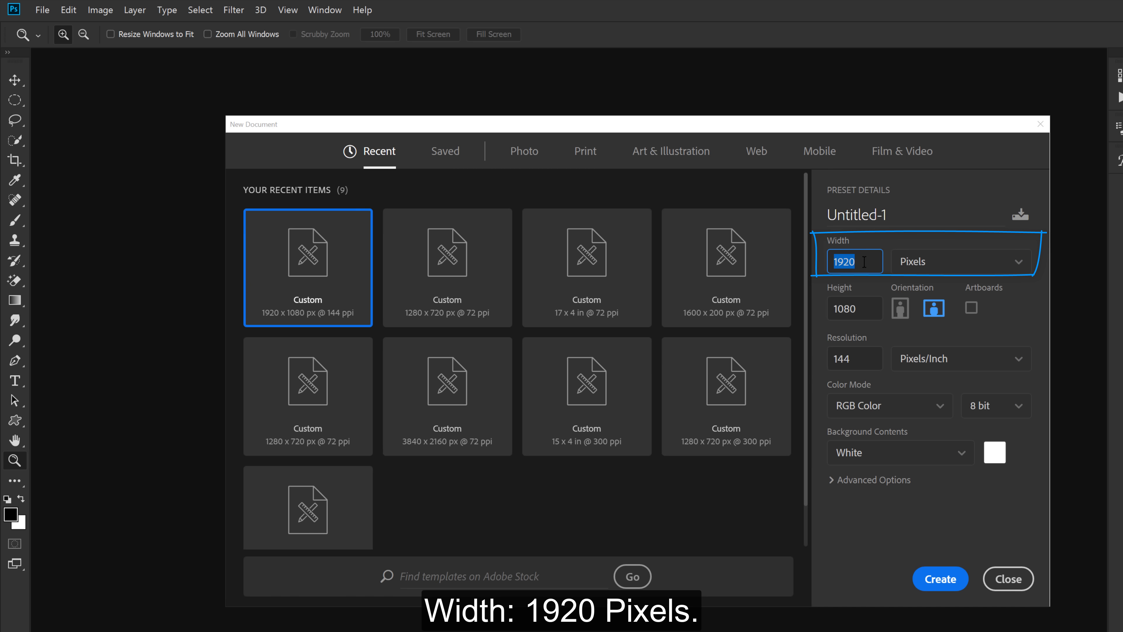
click(873, 305)
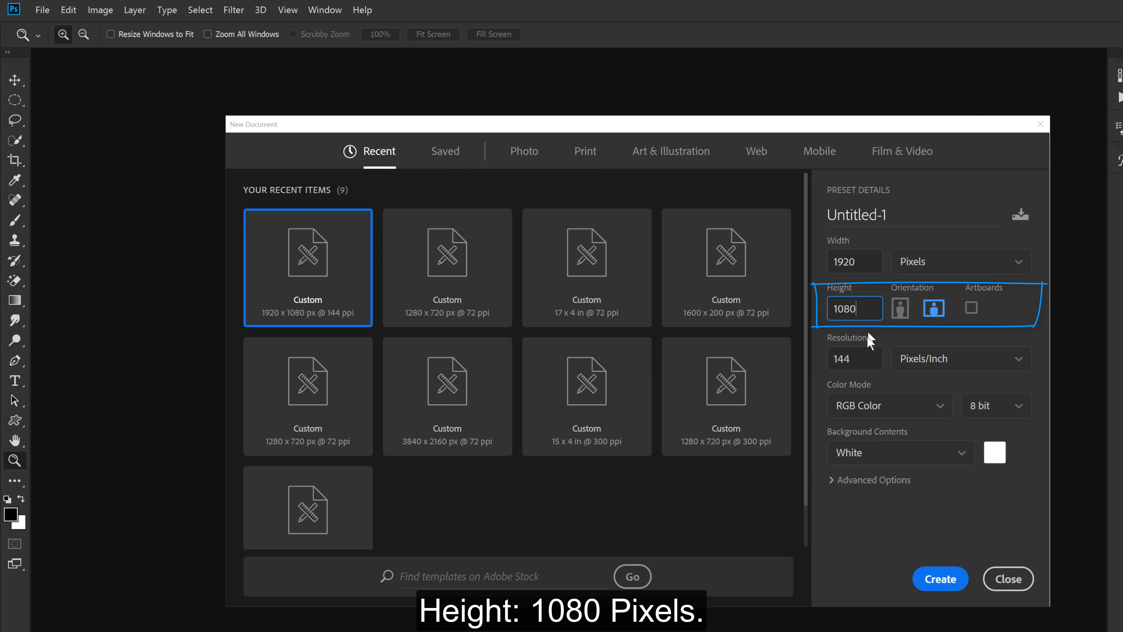
double_click(864, 356)
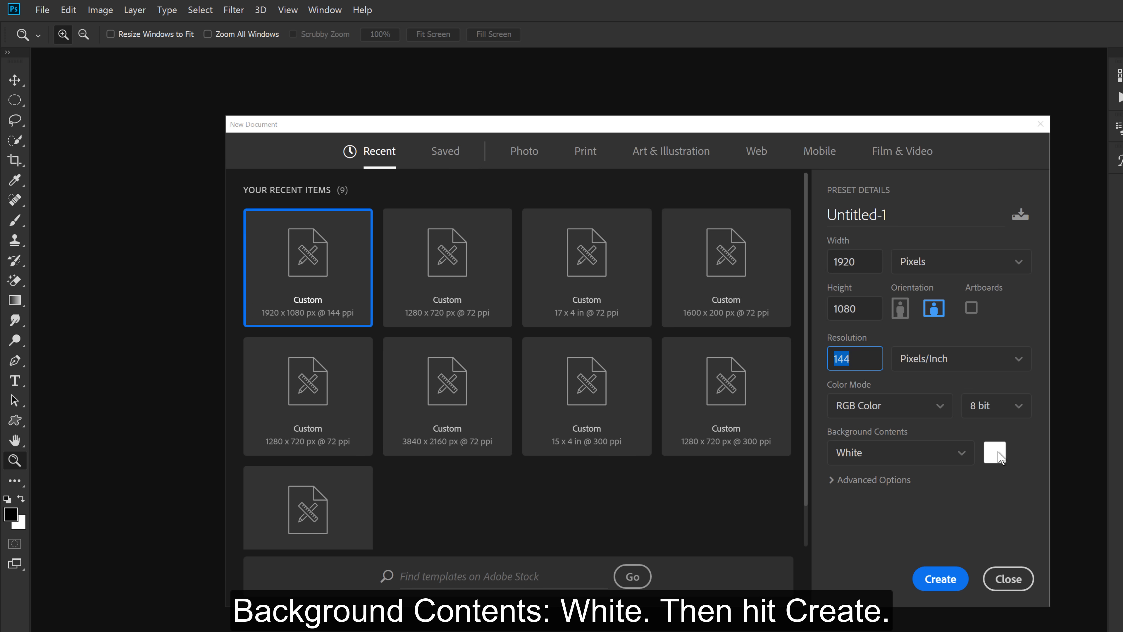
click(962, 575)
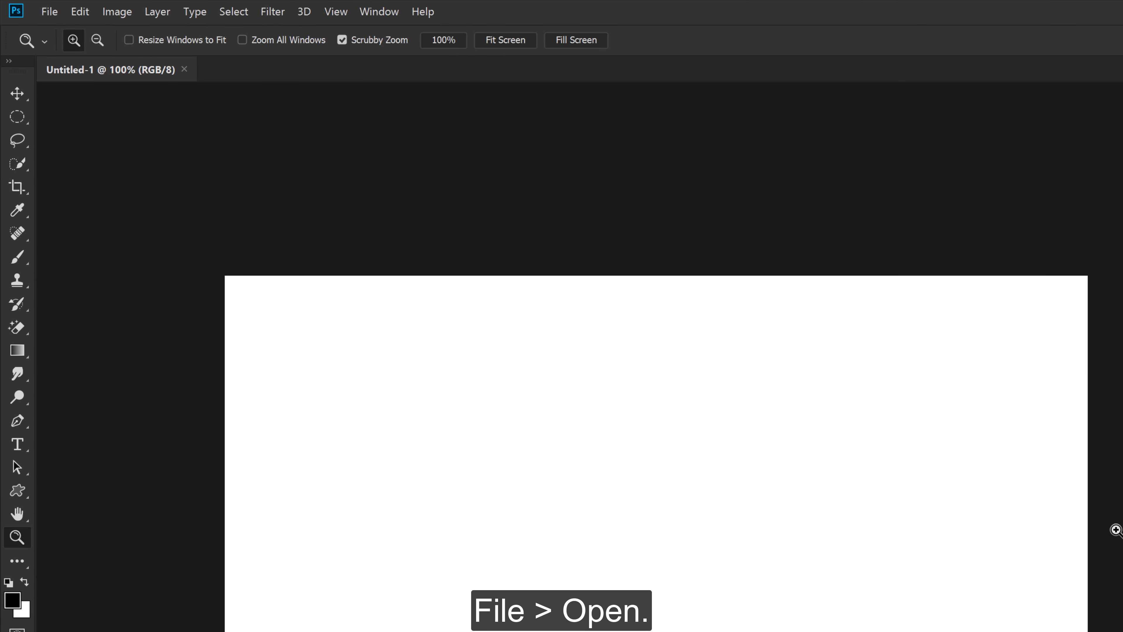
Open the image people-2587807_1920 from the Letter portrait folder
click(51, 14)
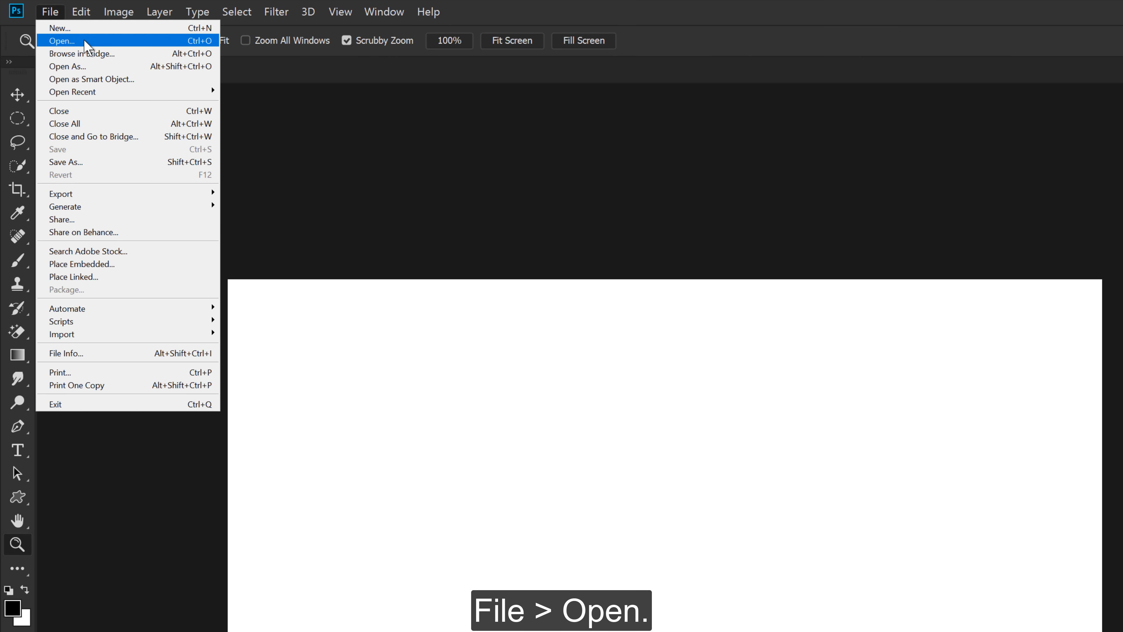
click(84, 42)
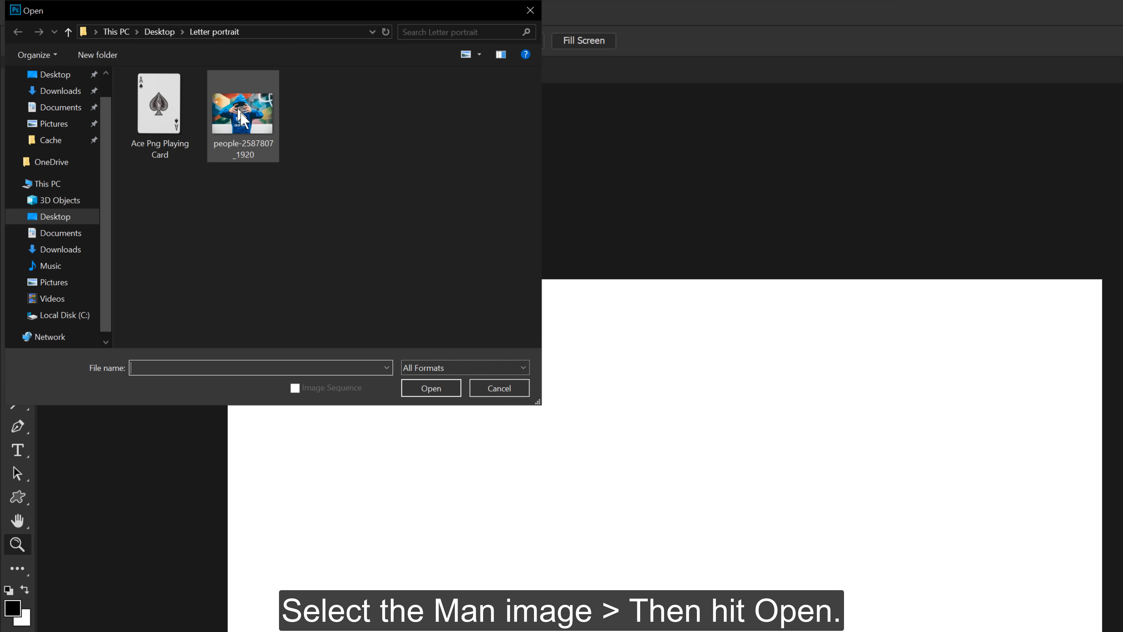
click(242, 115)
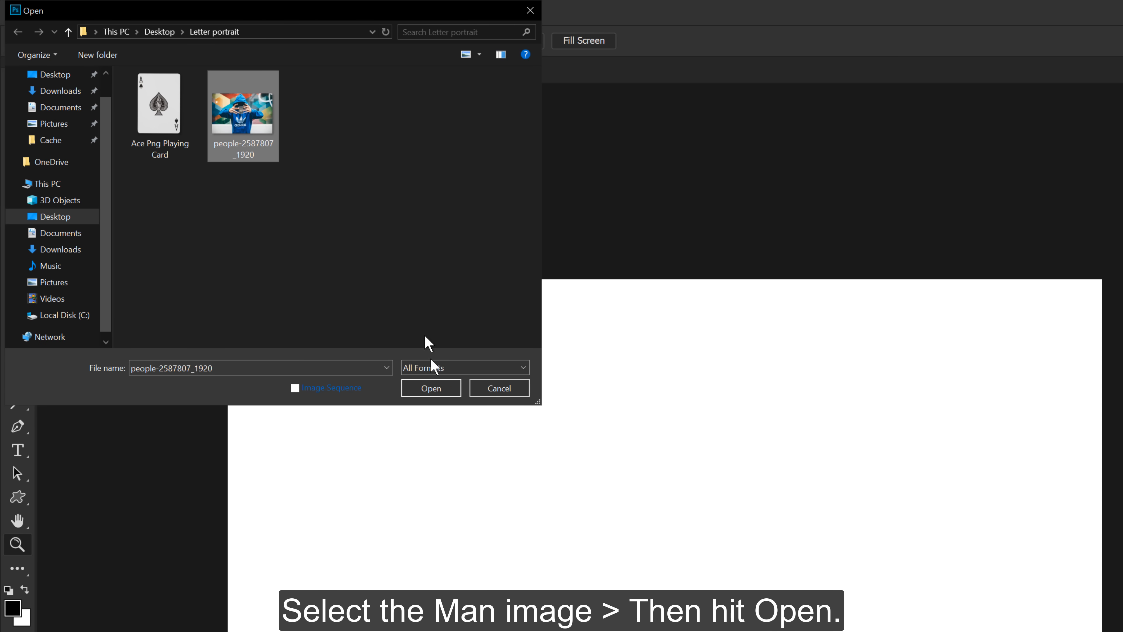
click(433, 389)
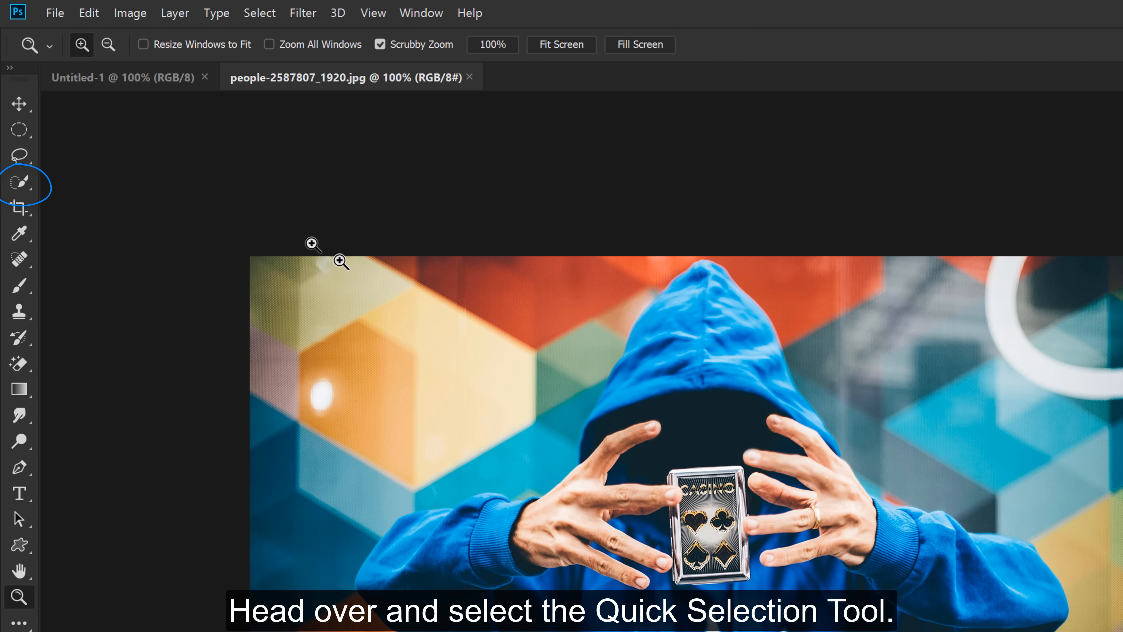
Select the entire hooded man with the Quick Selection Tool and hide the background with a layer mask
click(22, 182)
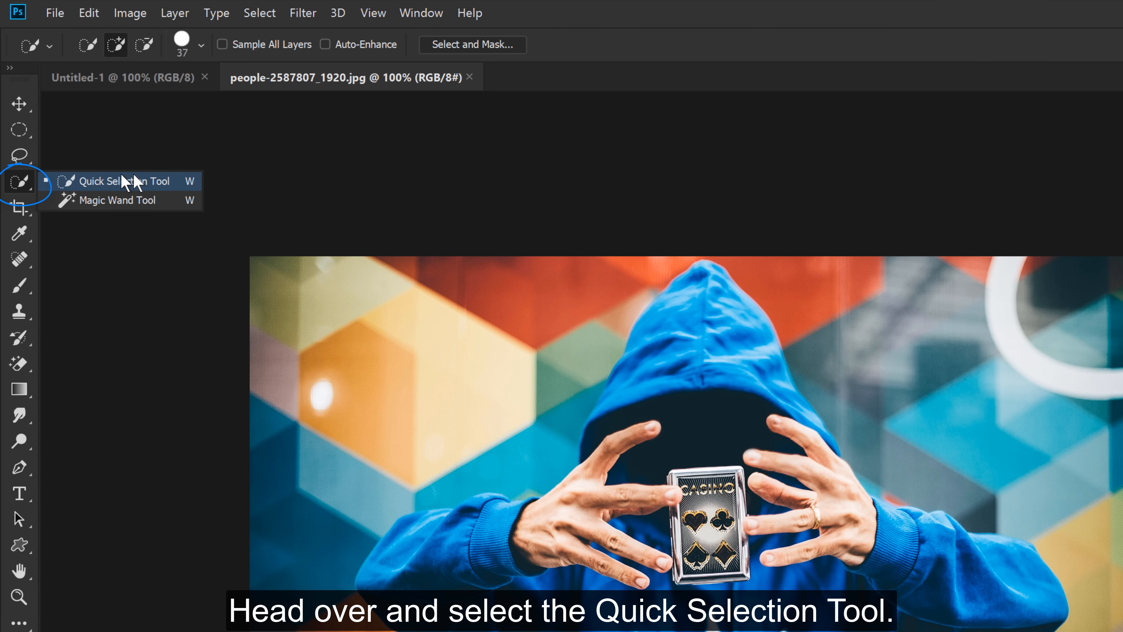
click(175, 181)
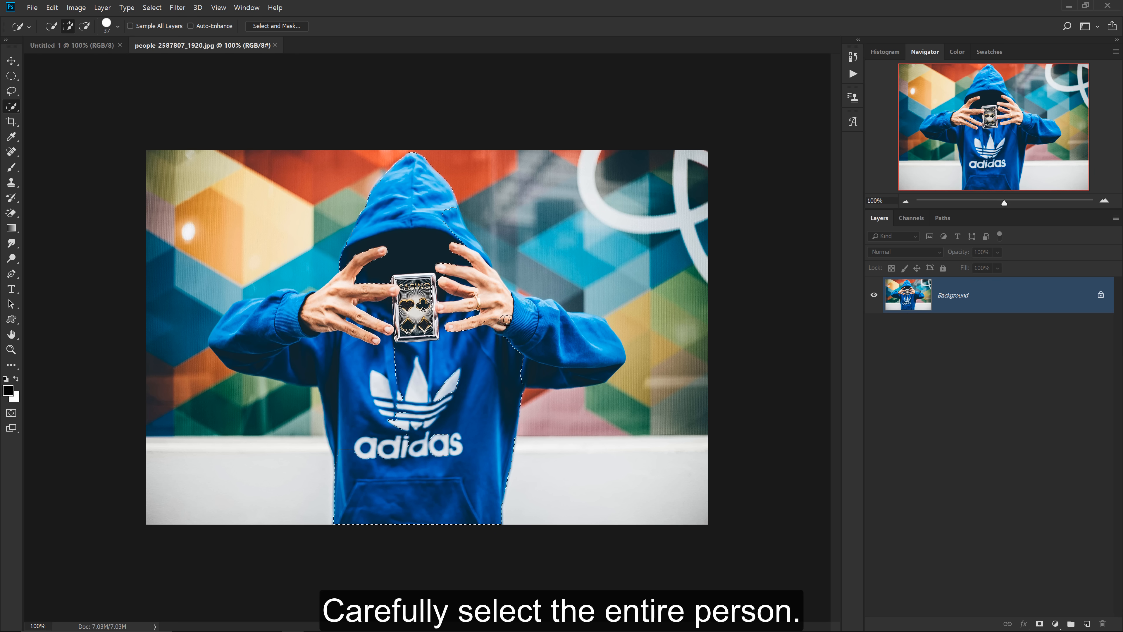
mouse_move(361, 321)
mouse_down()
mouse_move(446, 221)
mouse_move(478, 264)
mouse_up()
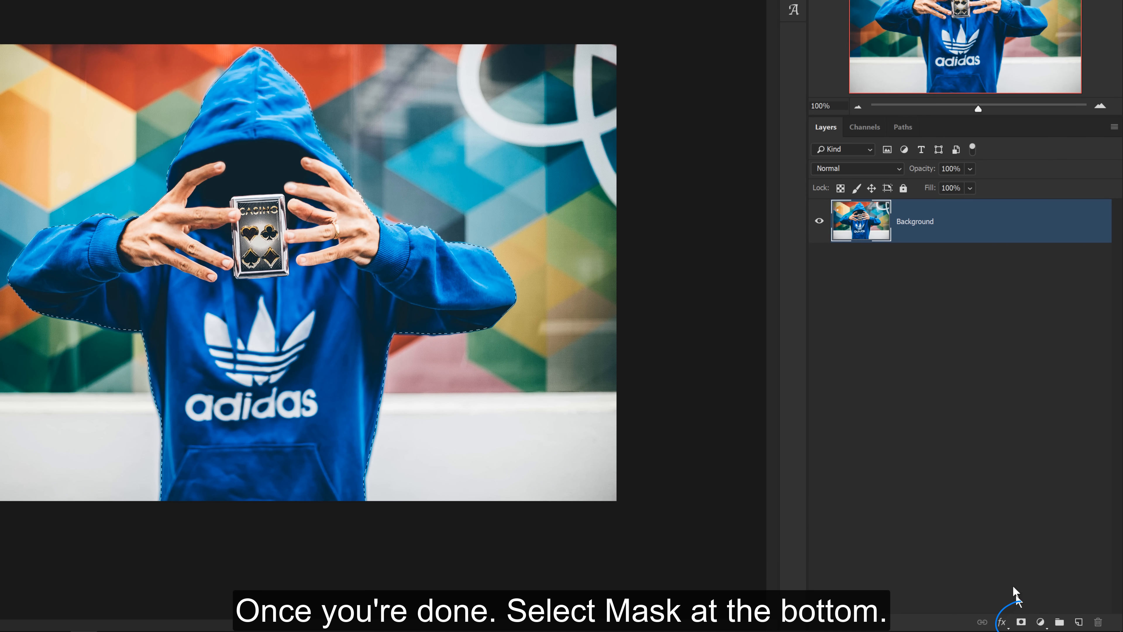
click(1021, 622)
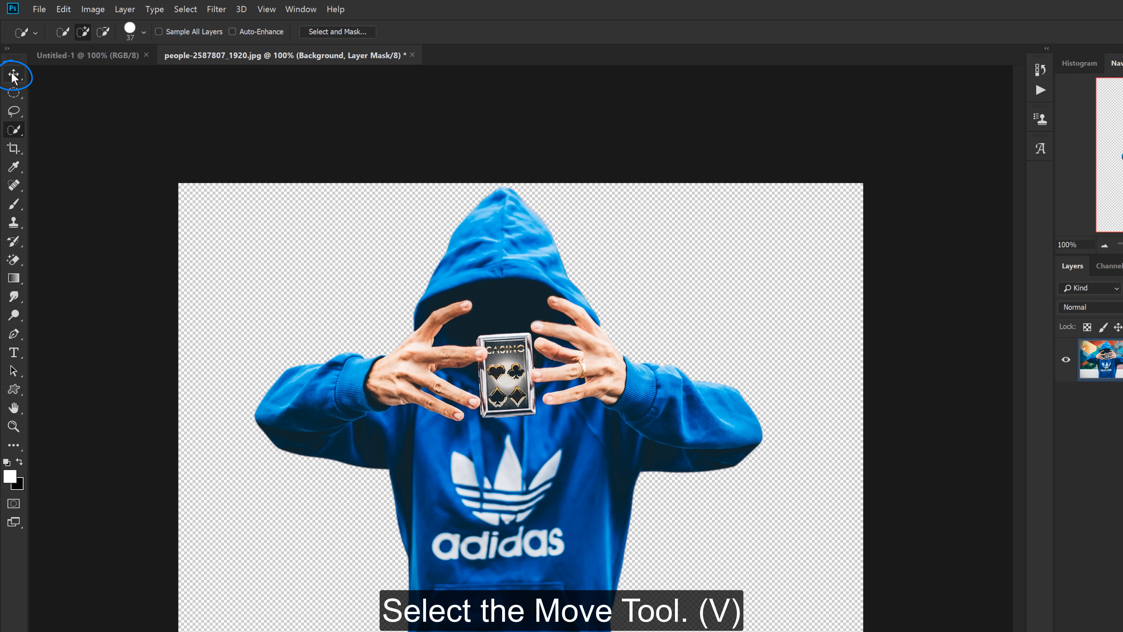
Bring the masked man into the Untitled-1 document and duplicate his layer
key(v)
drag(502, 268, 537, 366)
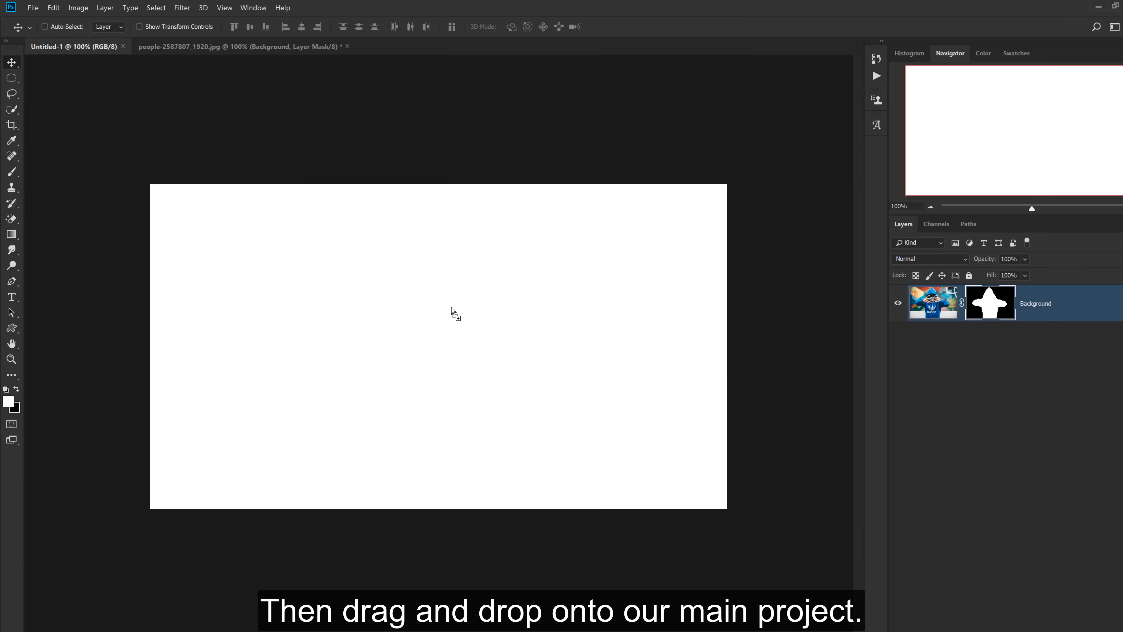
drag(456, 311, 455, 312)
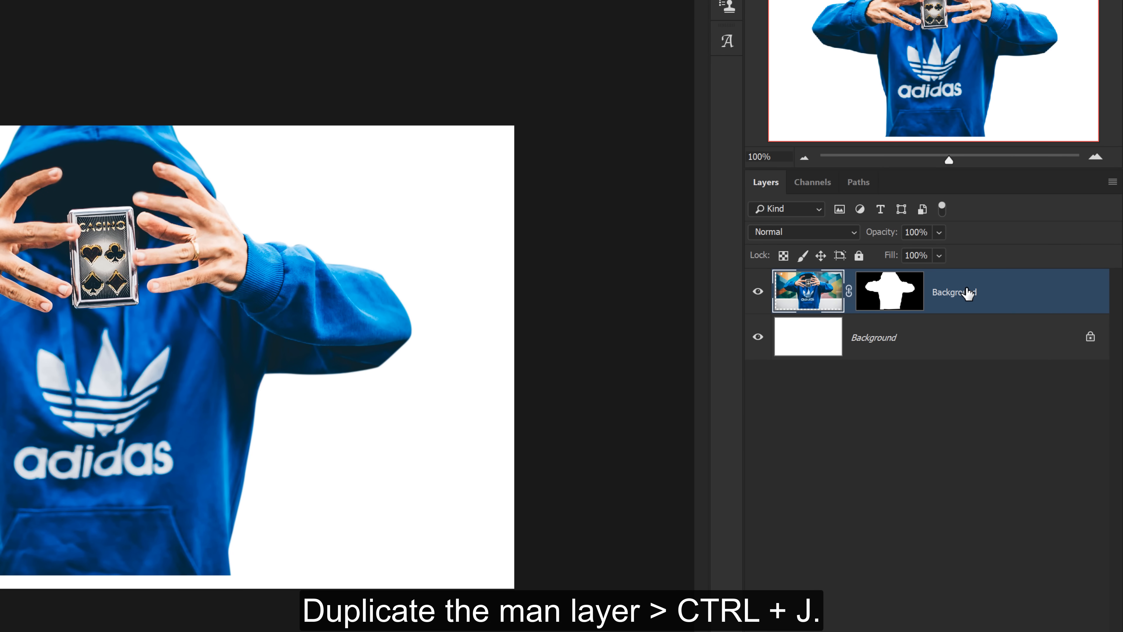
key(ctrl+j)
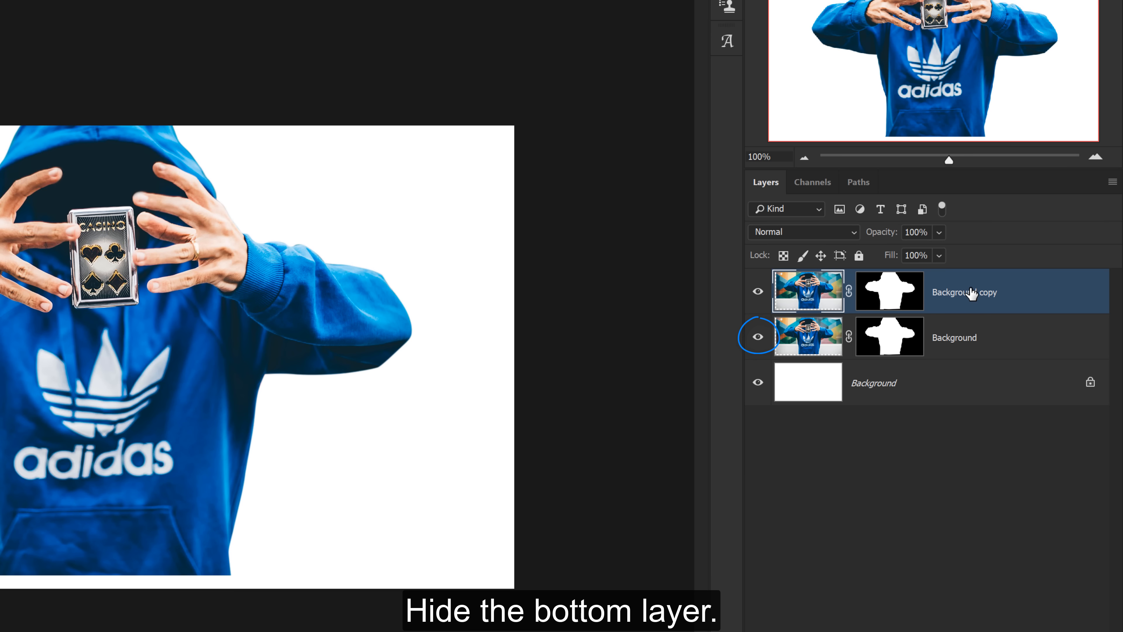
Hide the lower man layer and convert the upper copy to a Smart Object
click(758, 337)
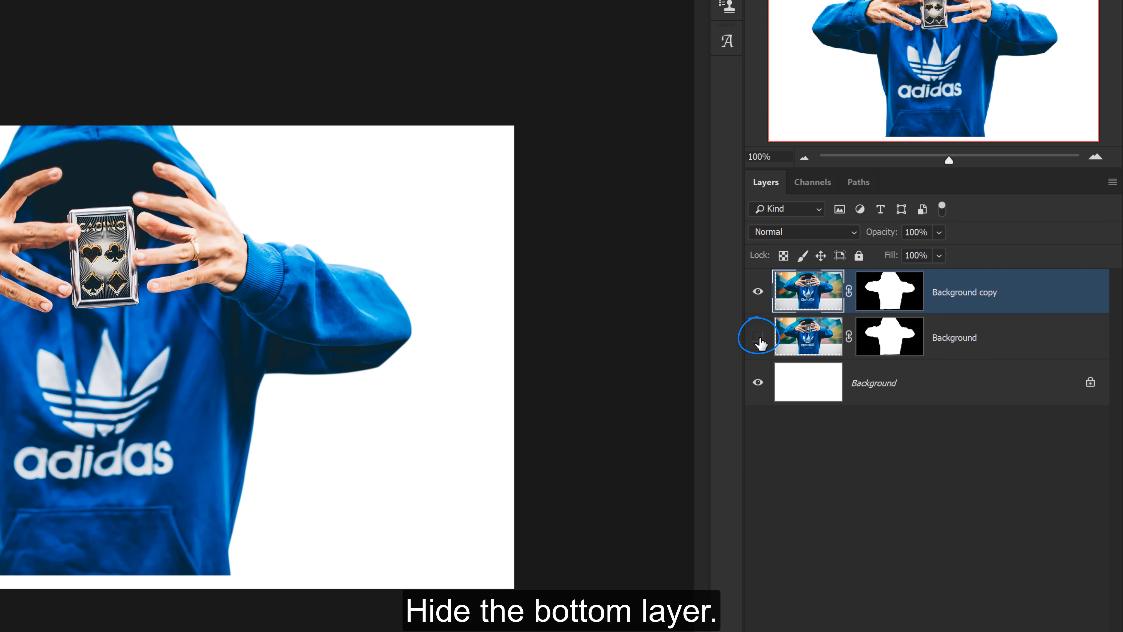
right_click(932, 295)
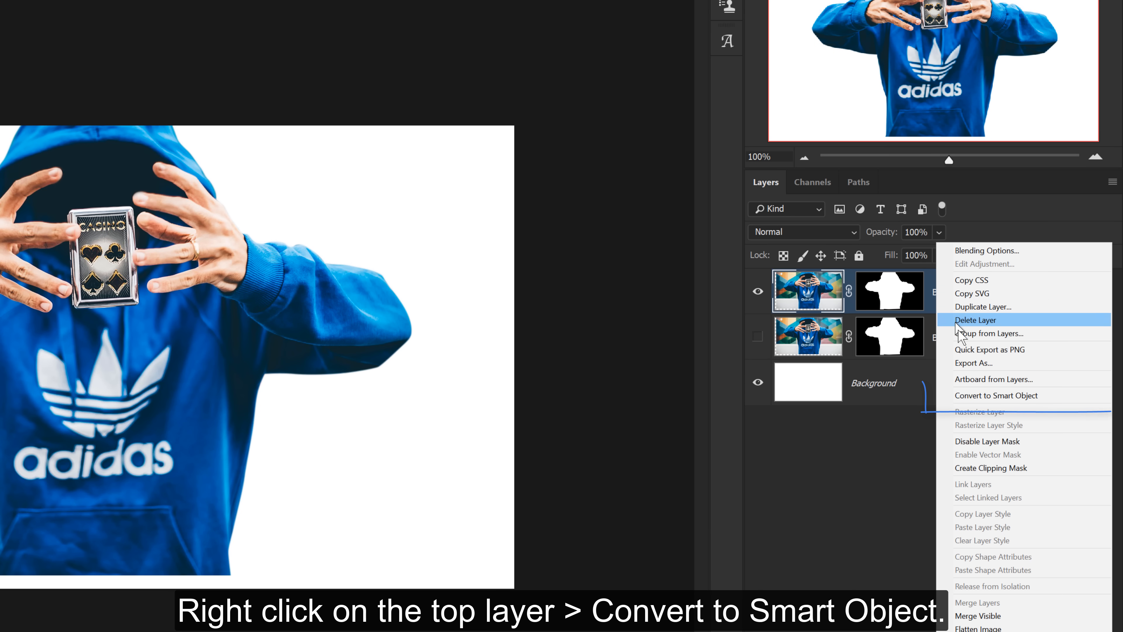
click(978, 395)
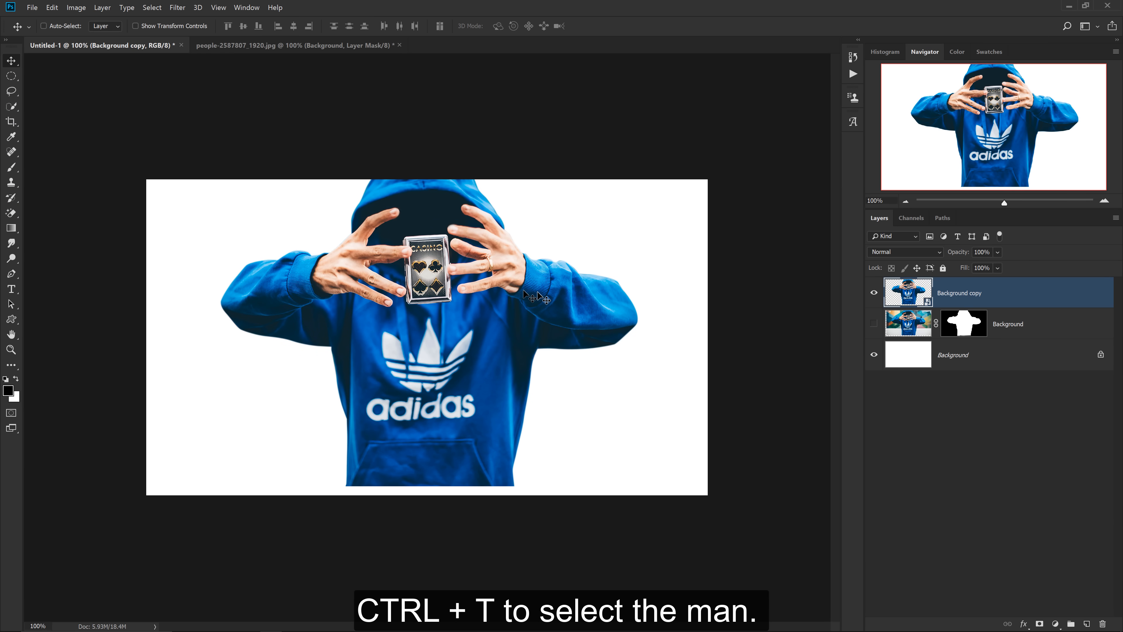
Scale the visible man proportionally to about 78% and move him down so his whole figure fits the canvas
key(ctrl)
key(ctrl+t)
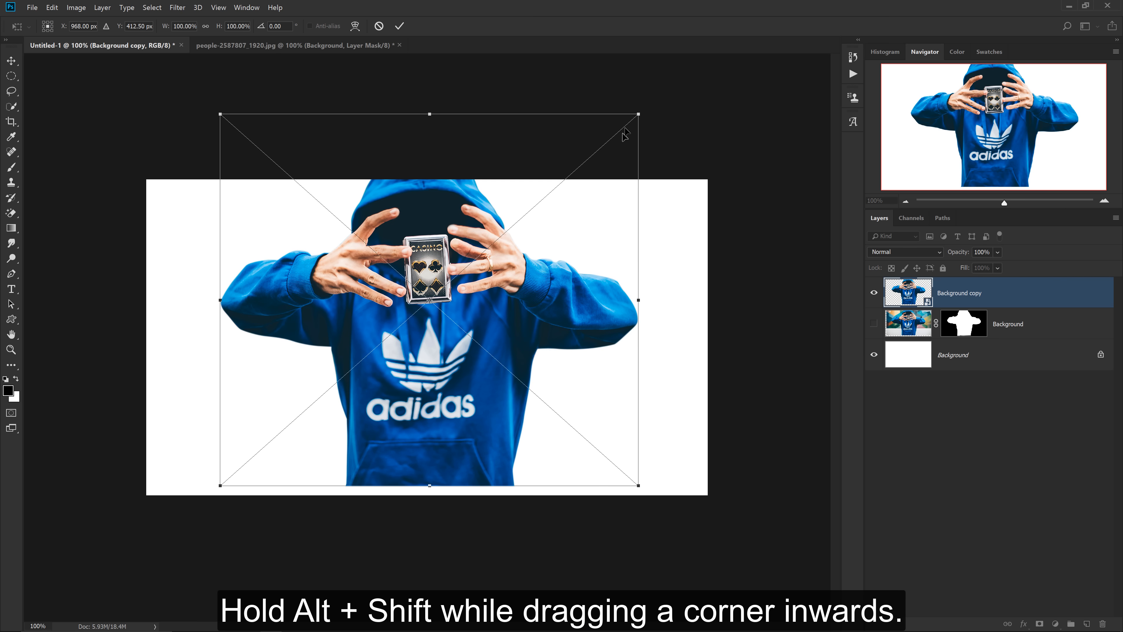
drag(638, 113, 594, 155)
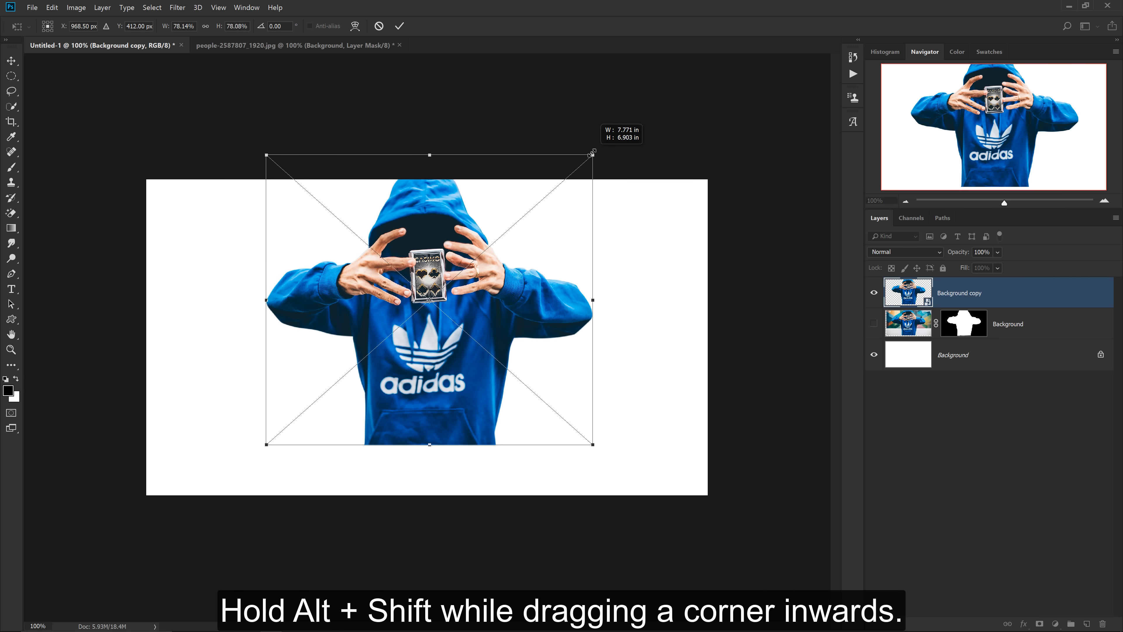
drag(481, 259, 487, 288)
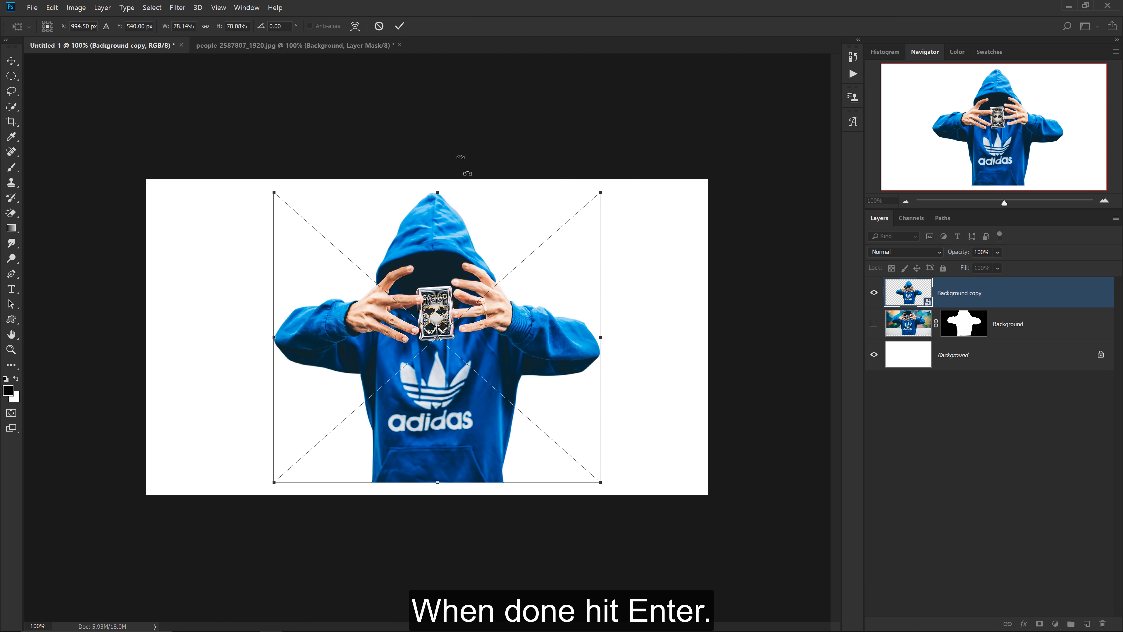
click(400, 26)
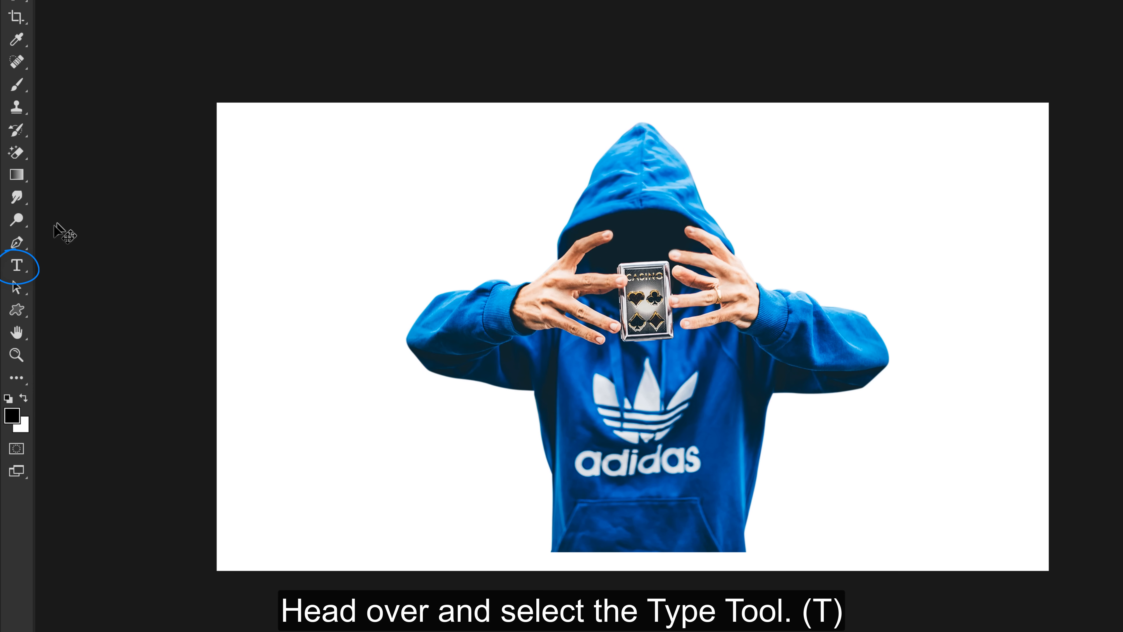
Set the Type Tool's text color to dark grey 262626
click(16, 265)
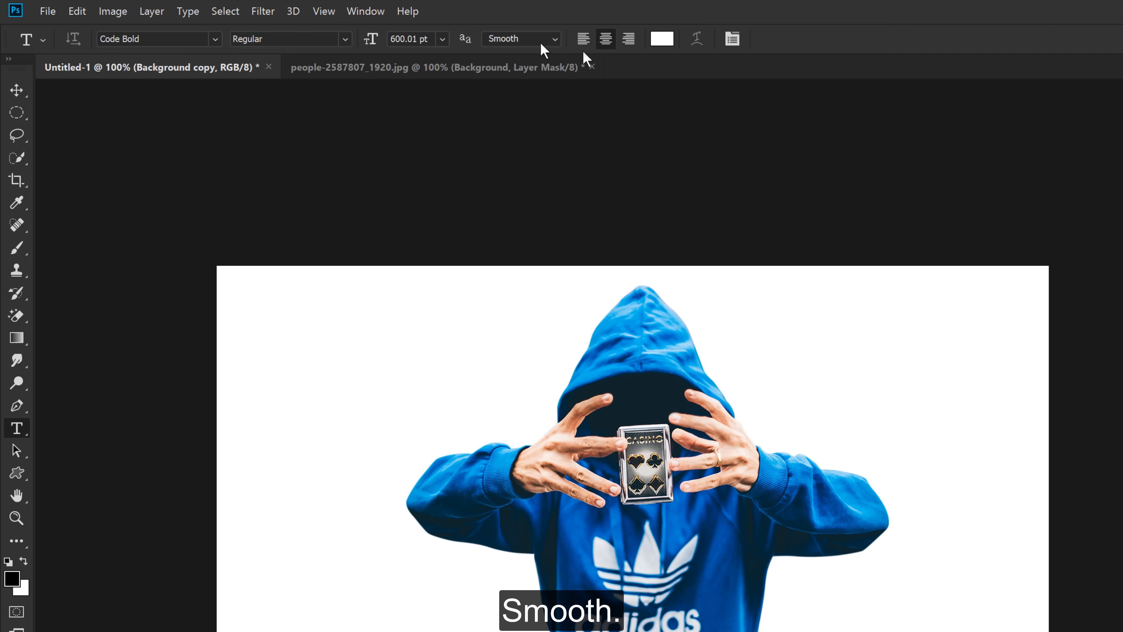
click(661, 39)
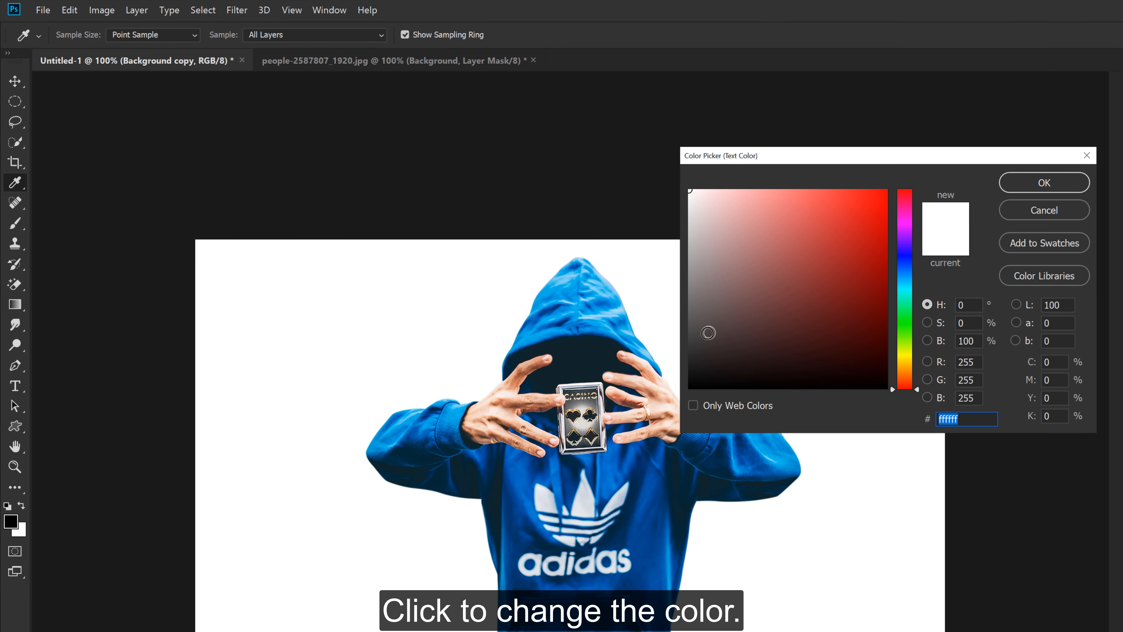
drag(690, 337, 687, 359)
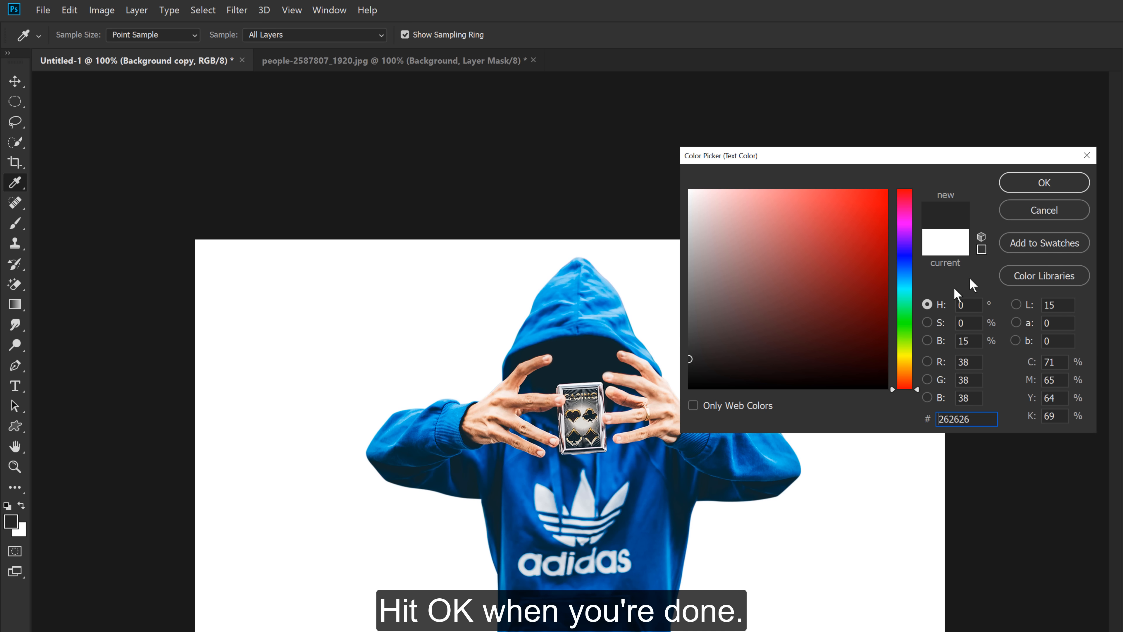
click(1044, 190)
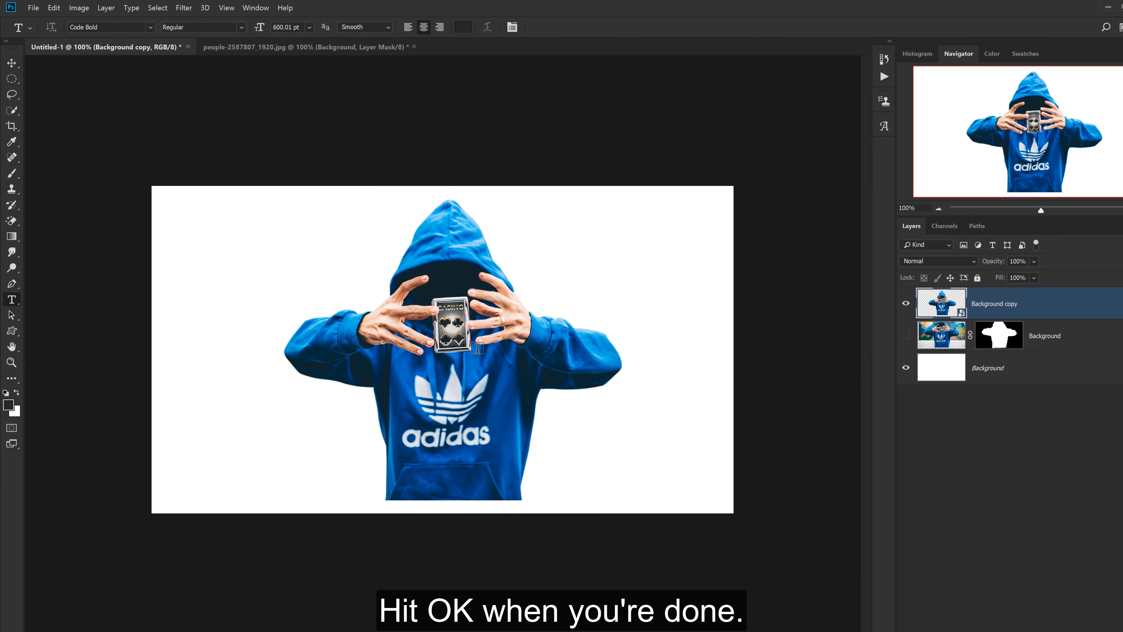
Add the letter A as text and center it over the man on the canvas
click(424, 381)
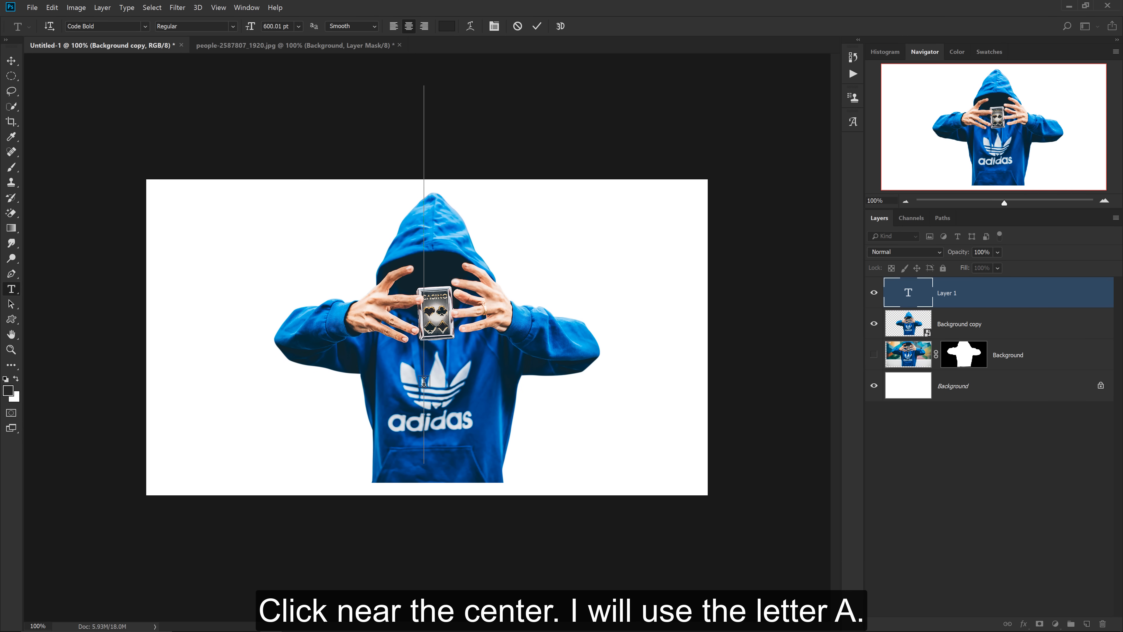
text(A)
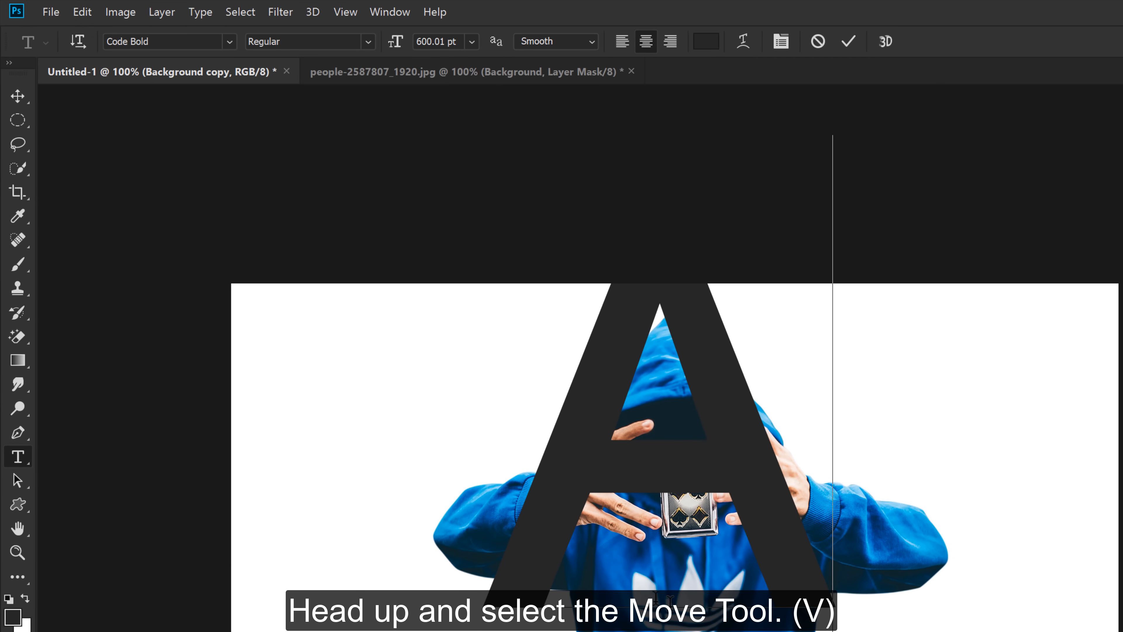
click(17, 96)
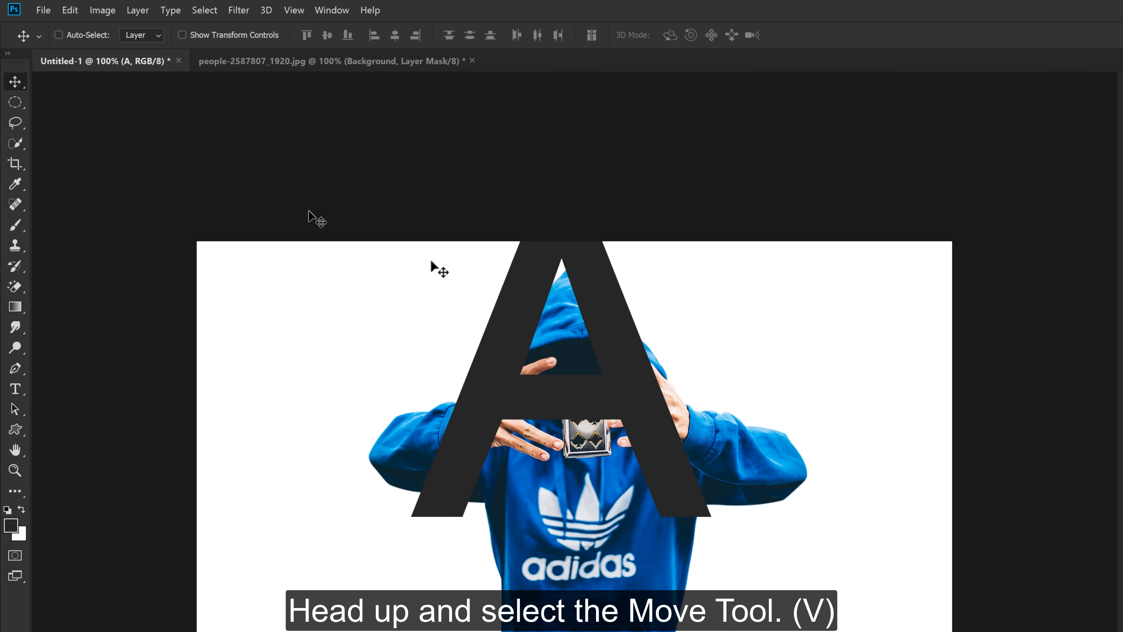
drag(634, 384, 661, 476)
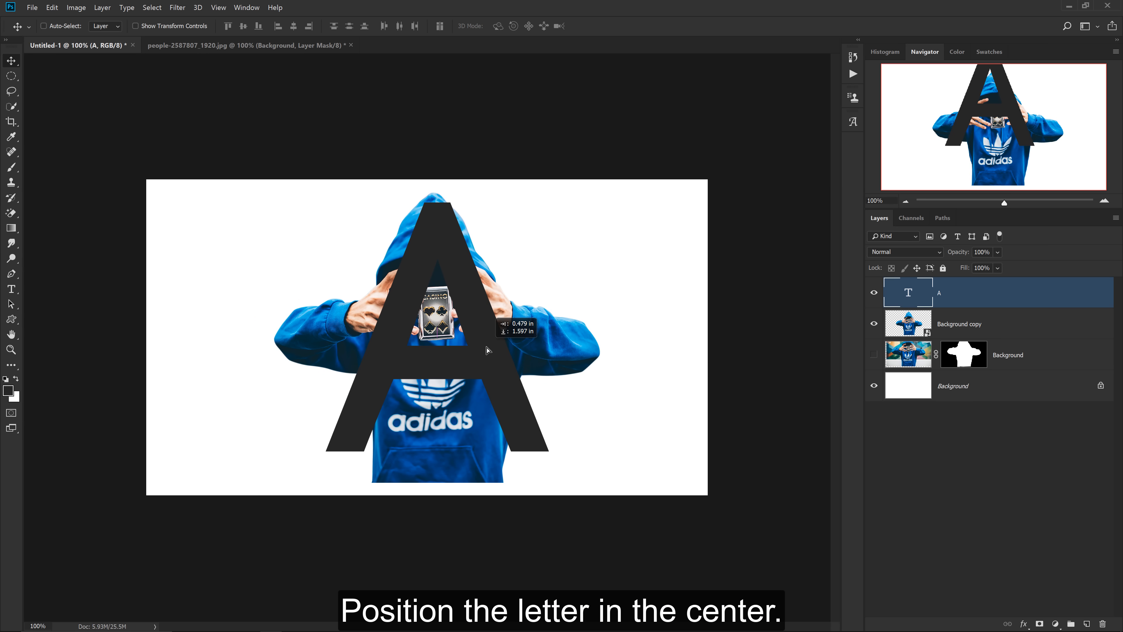
drag(486, 350, 484, 353)
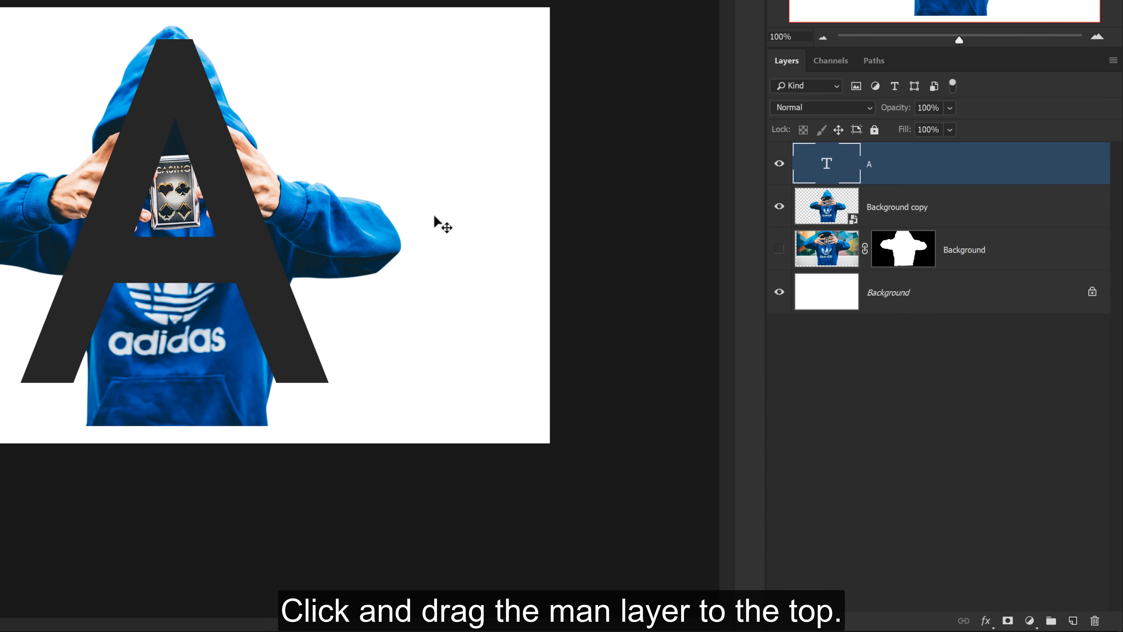
Move the man's Smart Object layer above the letter A layer
click(924, 215)
drag(939, 209, 937, 163)
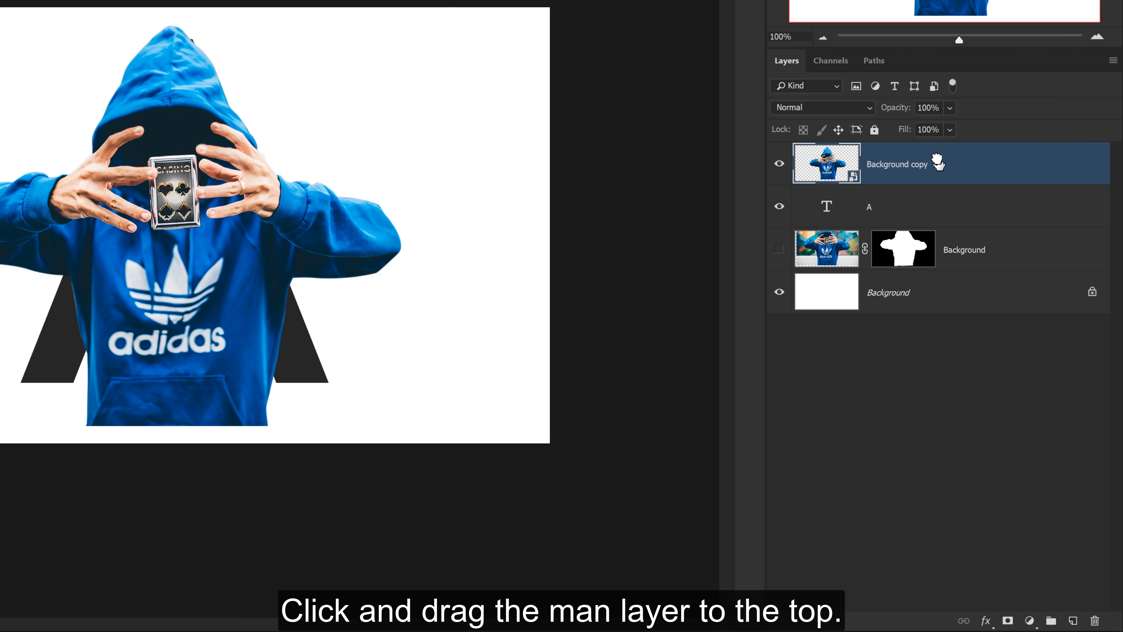
Rename the man's Smart Object layer as Man and lower its opacity to 70%
double_click(880, 165)
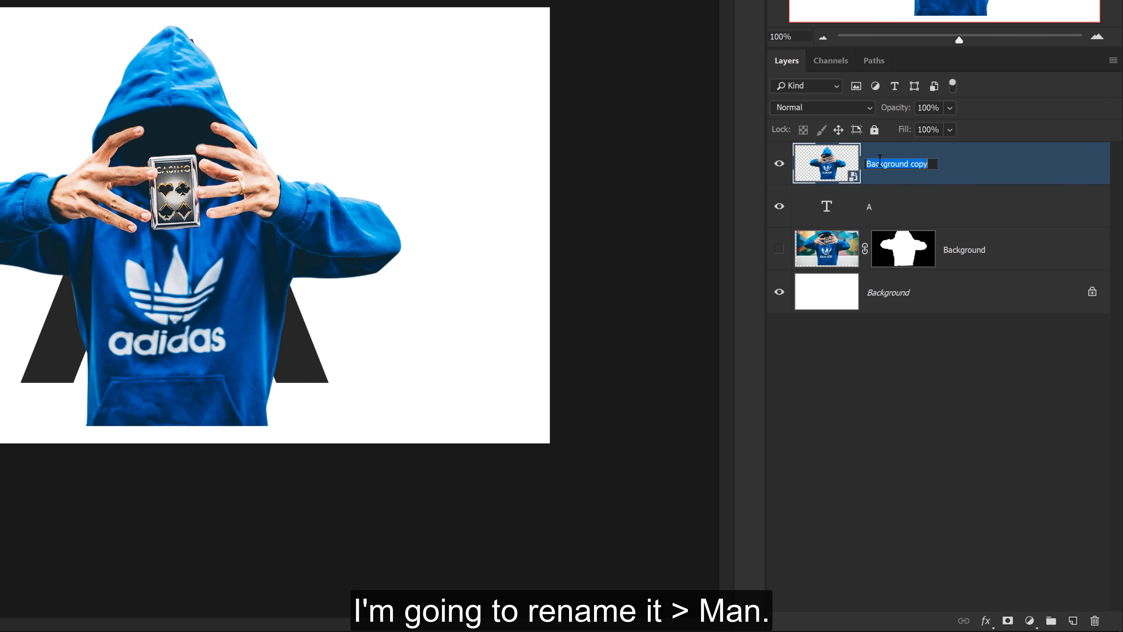
text(Man)
key(Return)
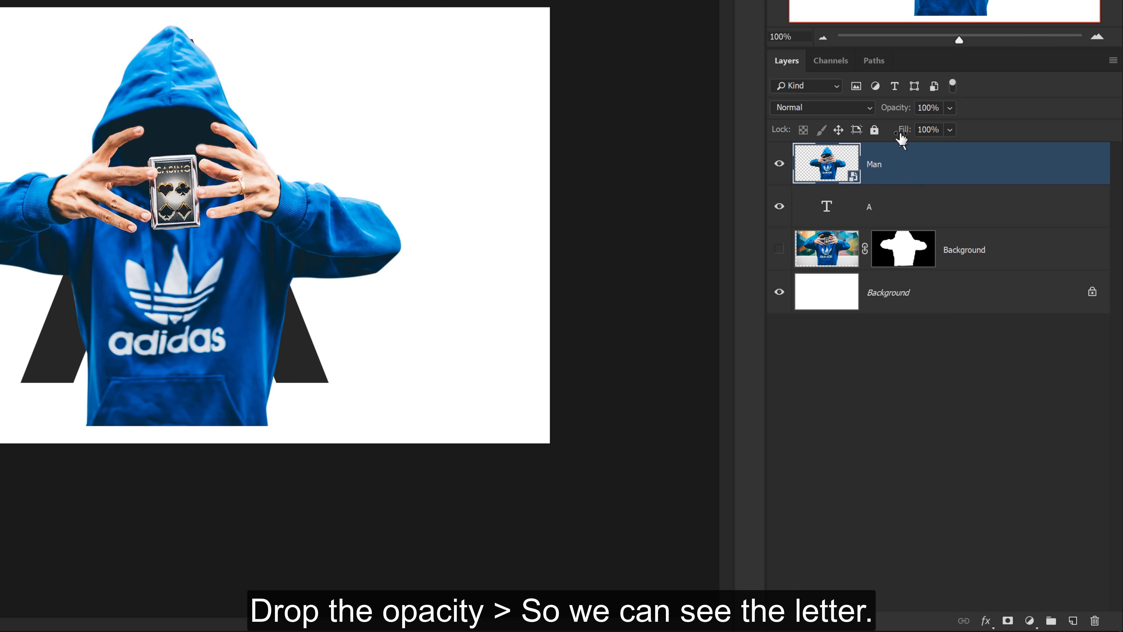
drag(902, 111, 879, 112)
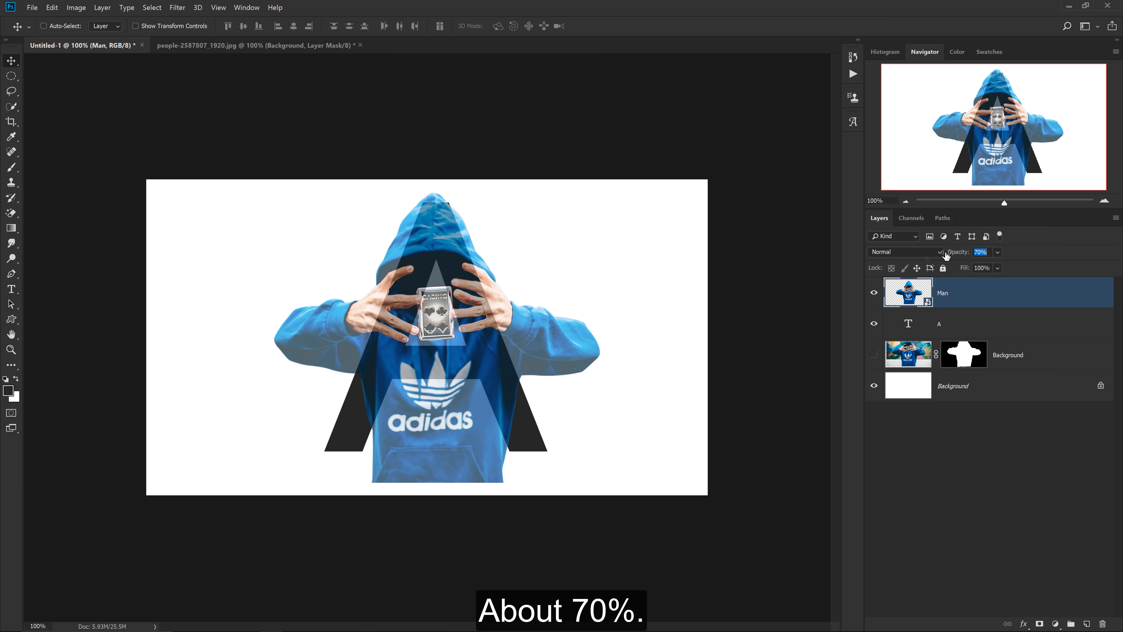
Scale the man to about 62% and rotate him about 3.8° clockwise, placing the deck of cards within the letter A's triangular opening
click(508, 301)
key(ctrl+t)
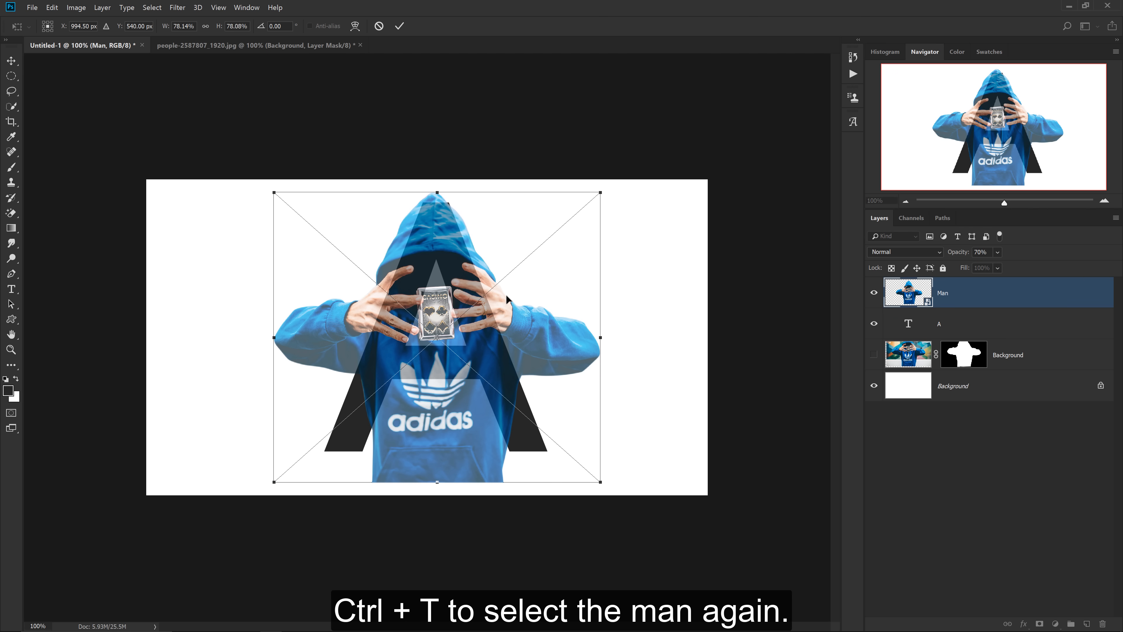
drag(600, 191, 577, 212)
drag(536, 266, 534, 267)
drag(599, 249, 602, 253)
drag(581, 216, 603, 229)
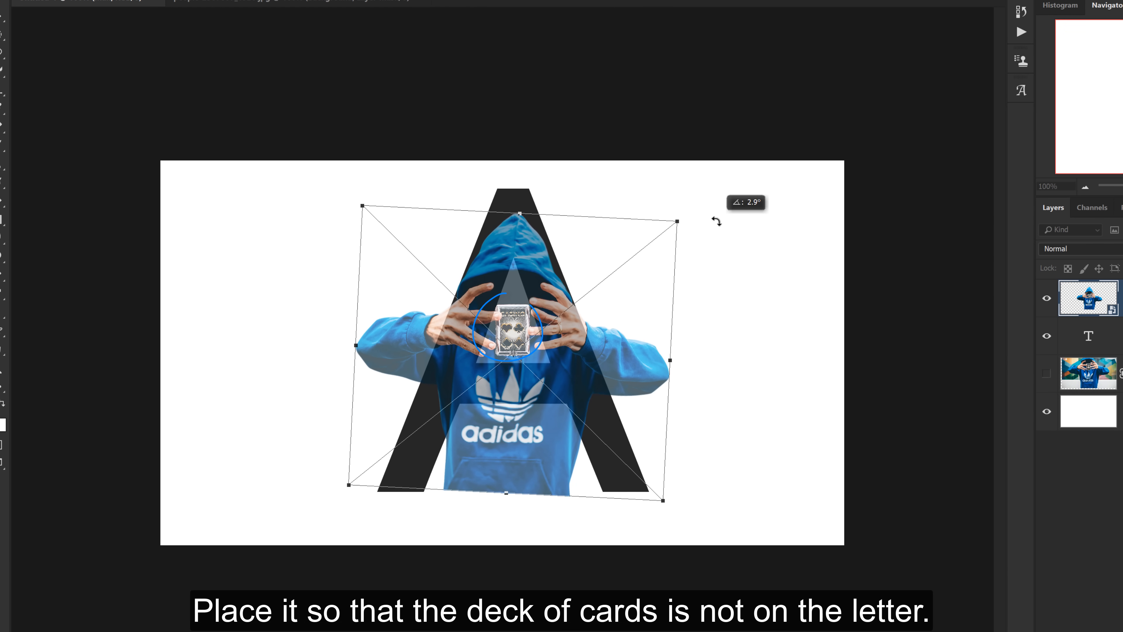
drag(716, 221, 721, 223)
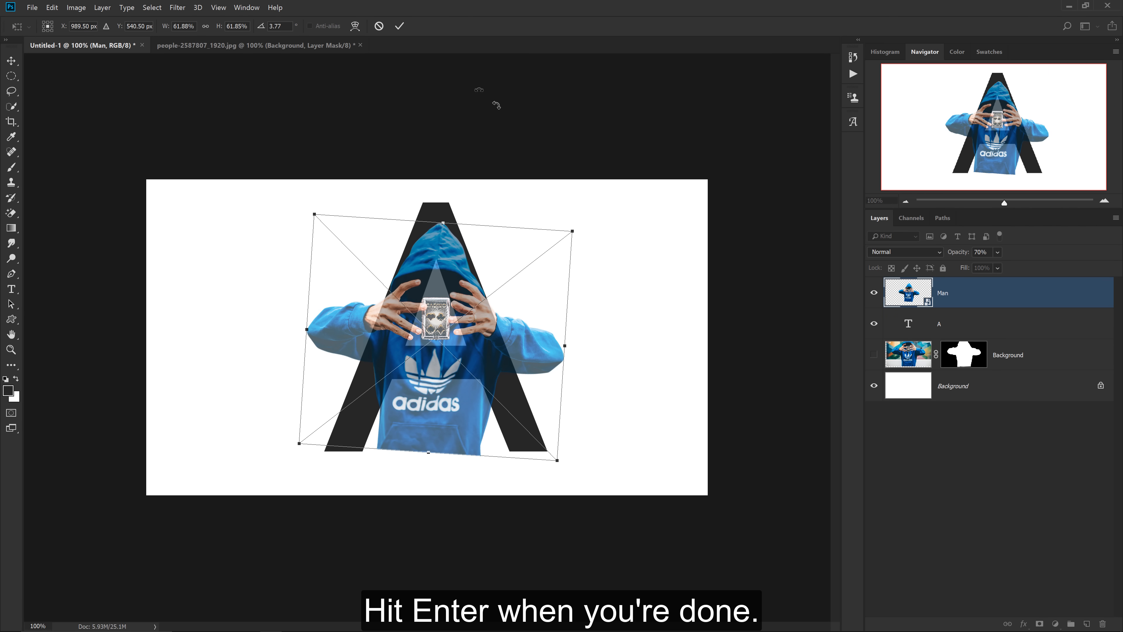
click(402, 30)
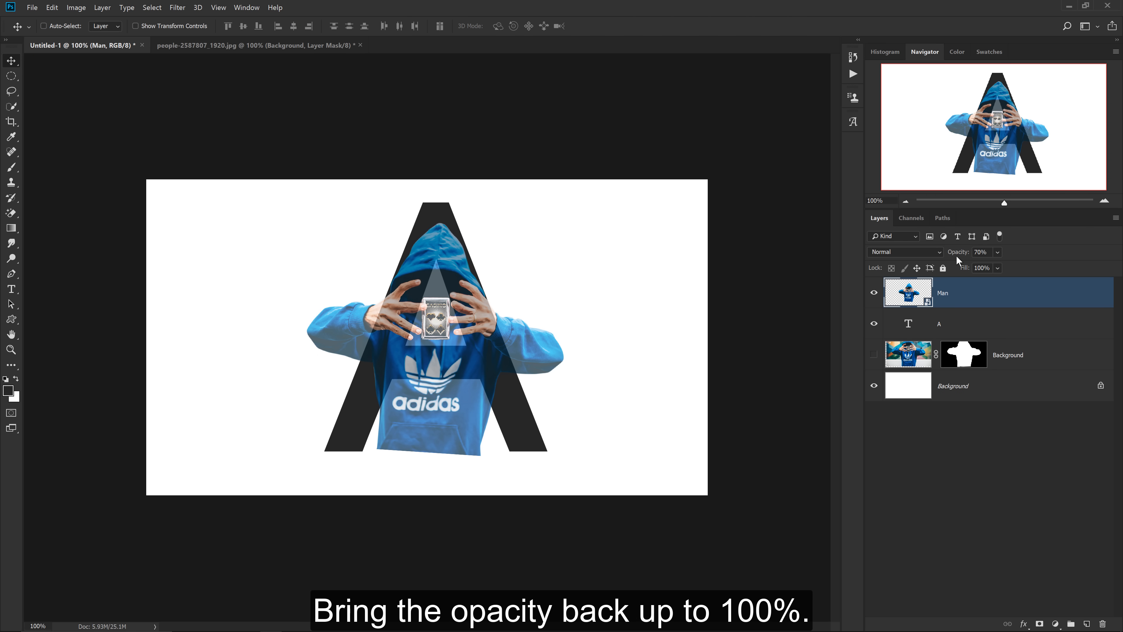
Set the Man layer's opacity to 100% and mask it to the shape of the letter A
drag(957, 258, 1061, 258)
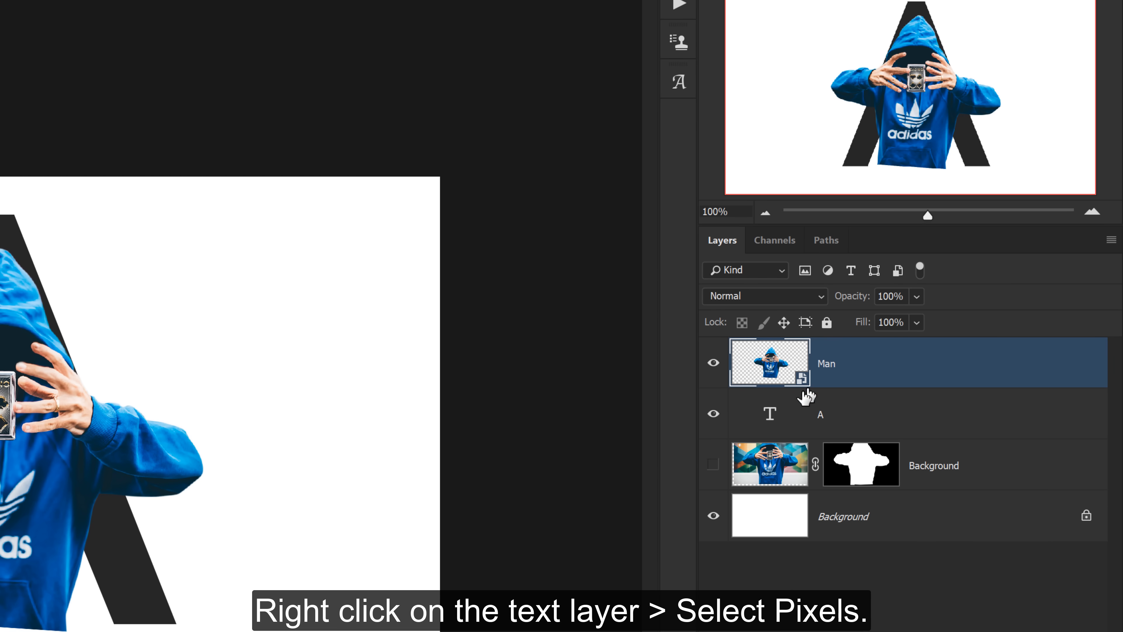
right_click(770, 421)
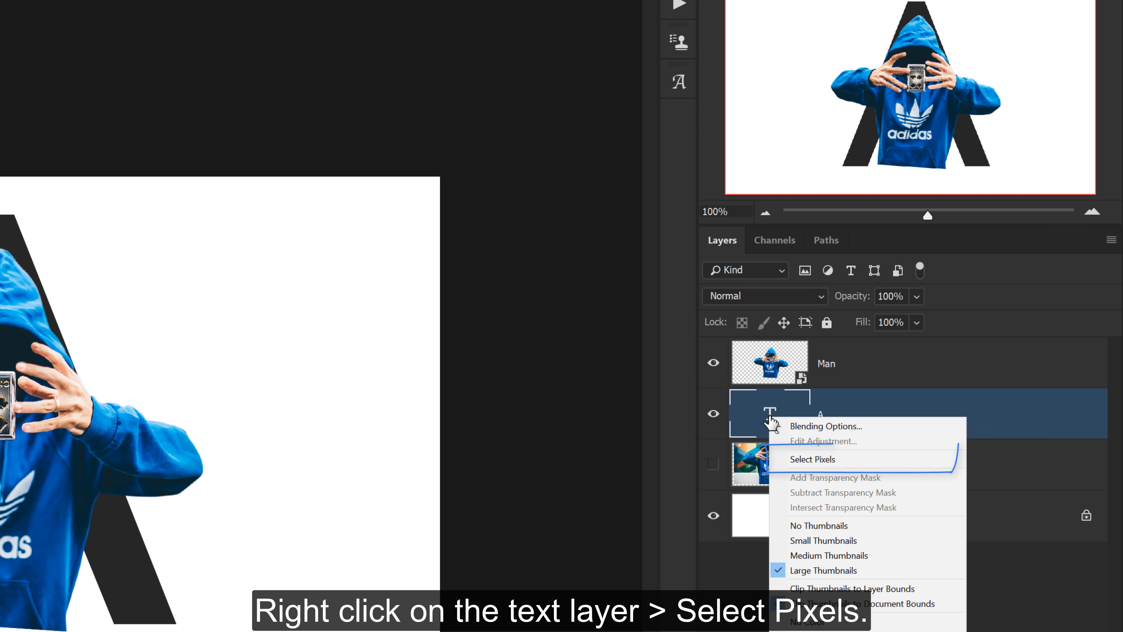
click(774, 462)
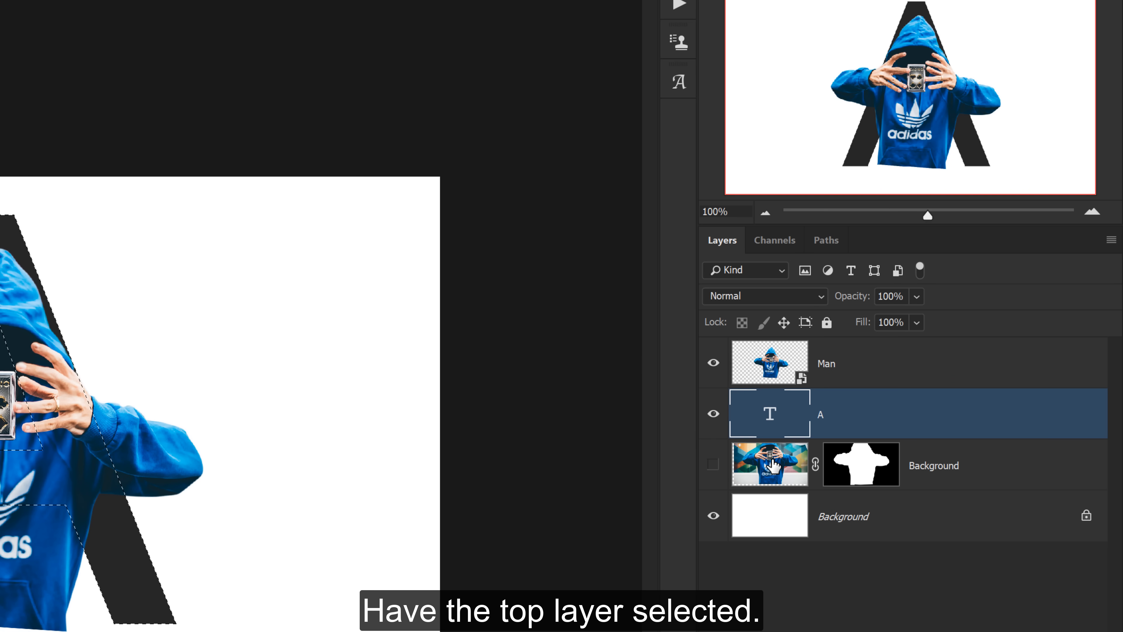
click(855, 368)
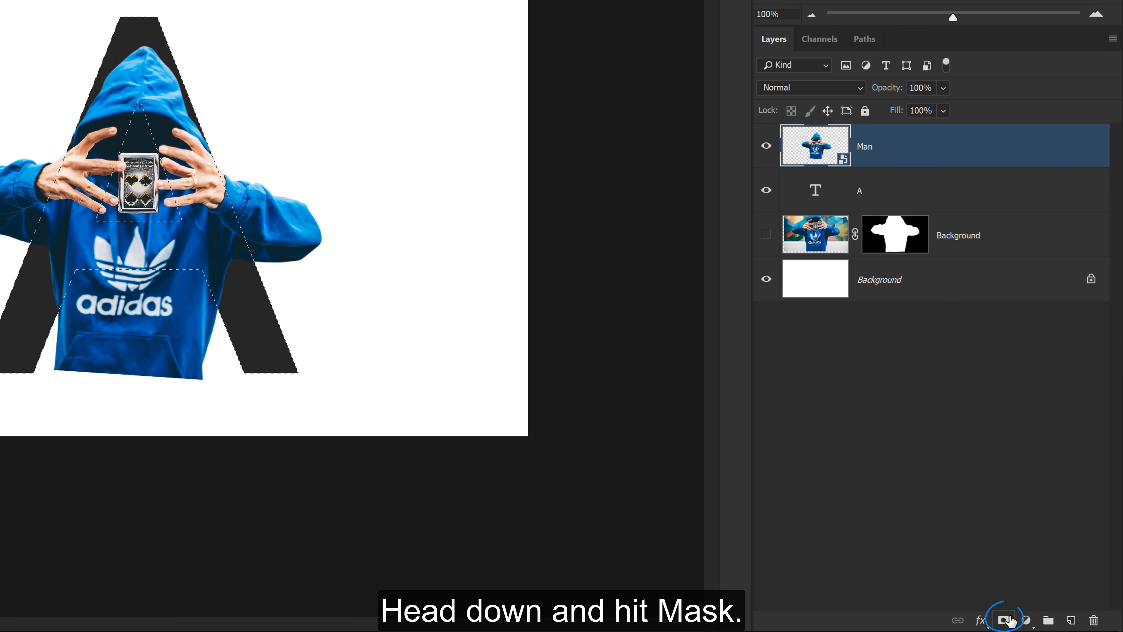
click(1007, 620)
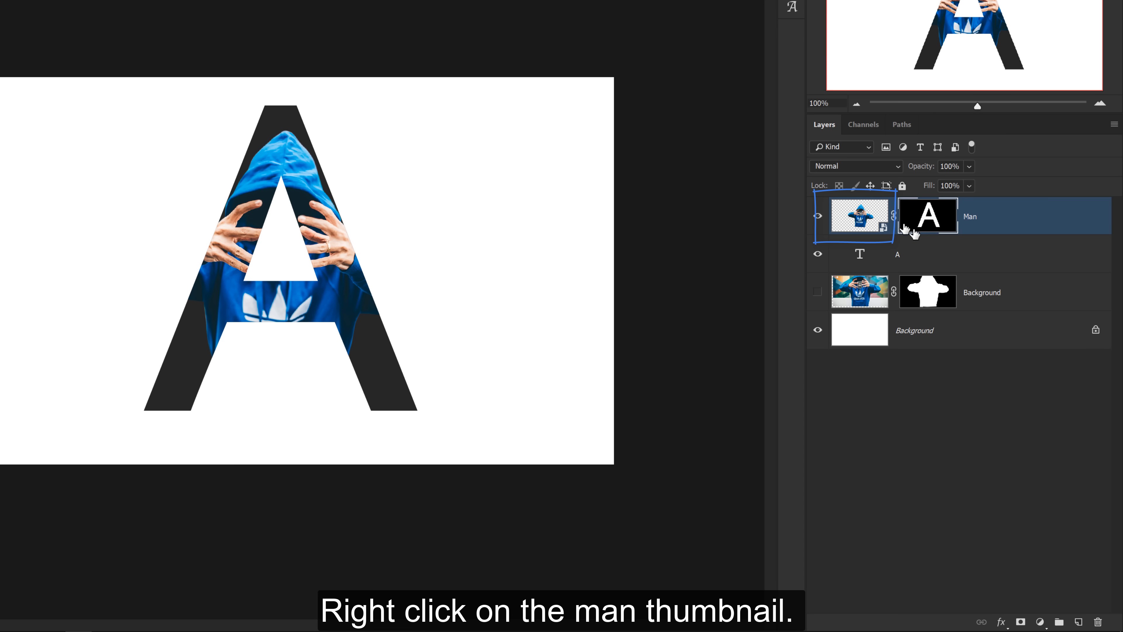
Load the man's outline as a selection and paint both sleeves back on the layer mask in white with a Hard Round brush
right_click(865, 216)
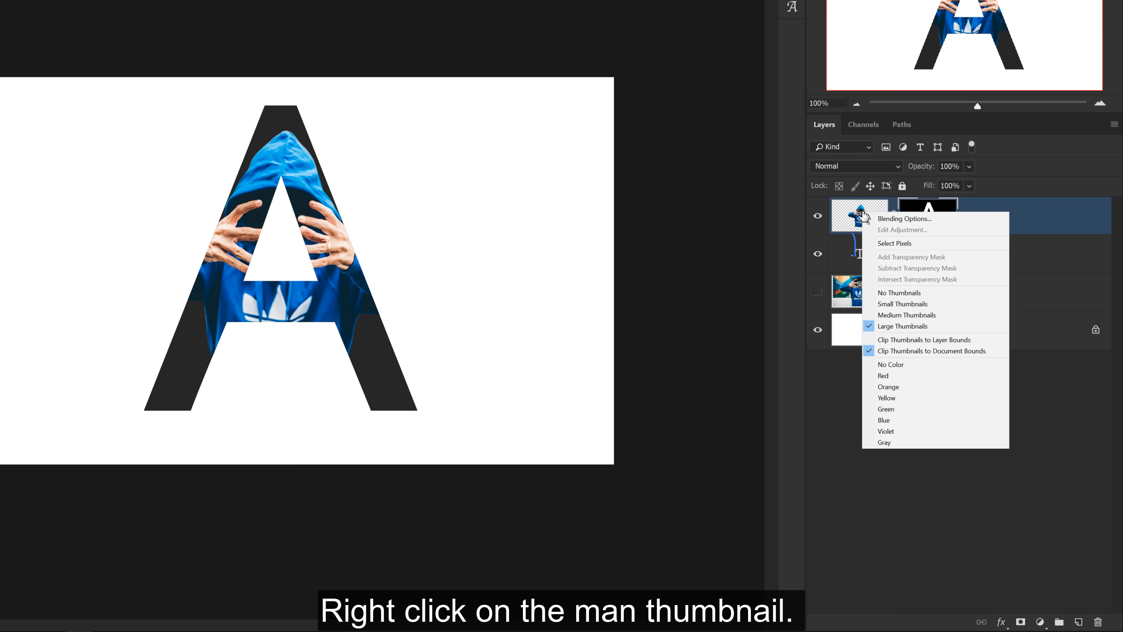
click(871, 244)
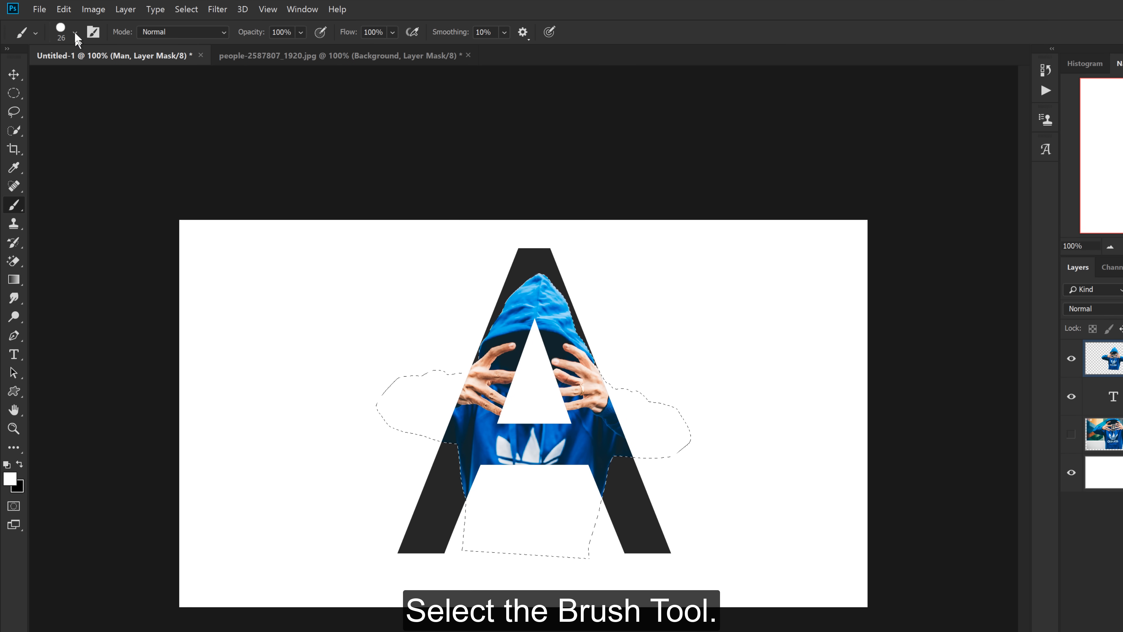
click(76, 34)
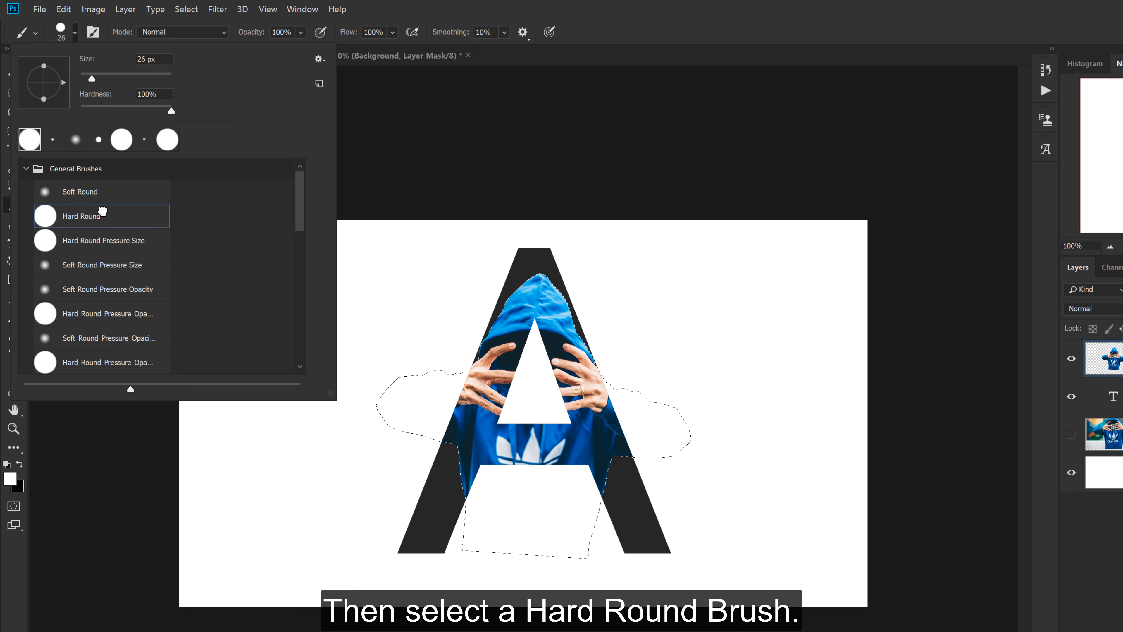
double_click(102, 213)
drag(407, 326, 468, 333)
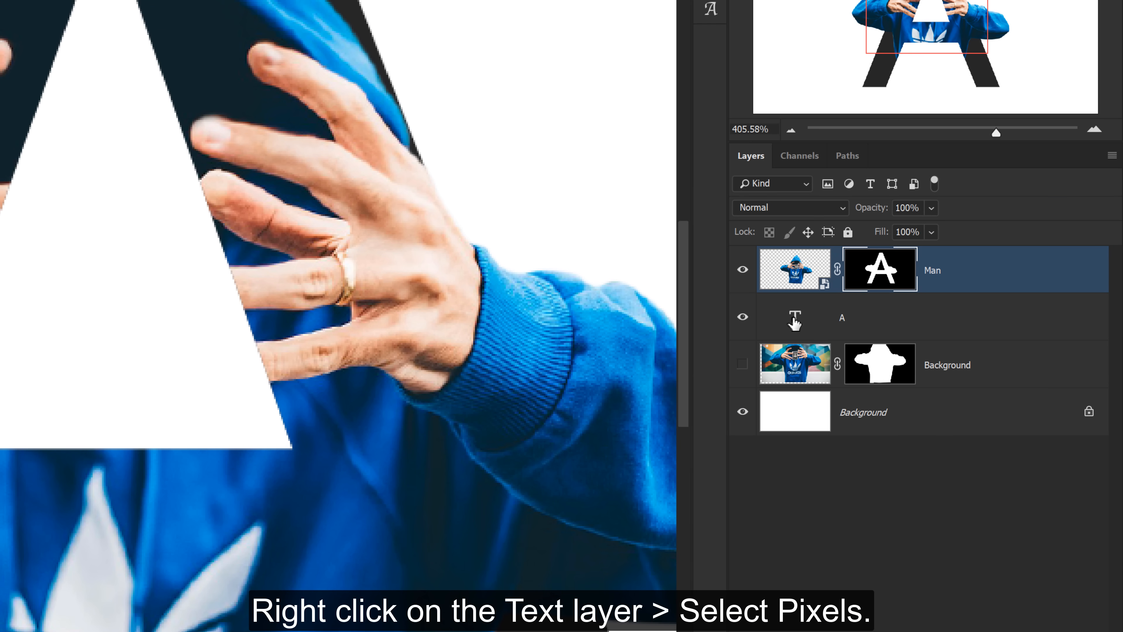
Load the letter A's pixels as a selection, invert it, and paint the fingers back into the opening on the Man layer's mask
right_click(909, 328)
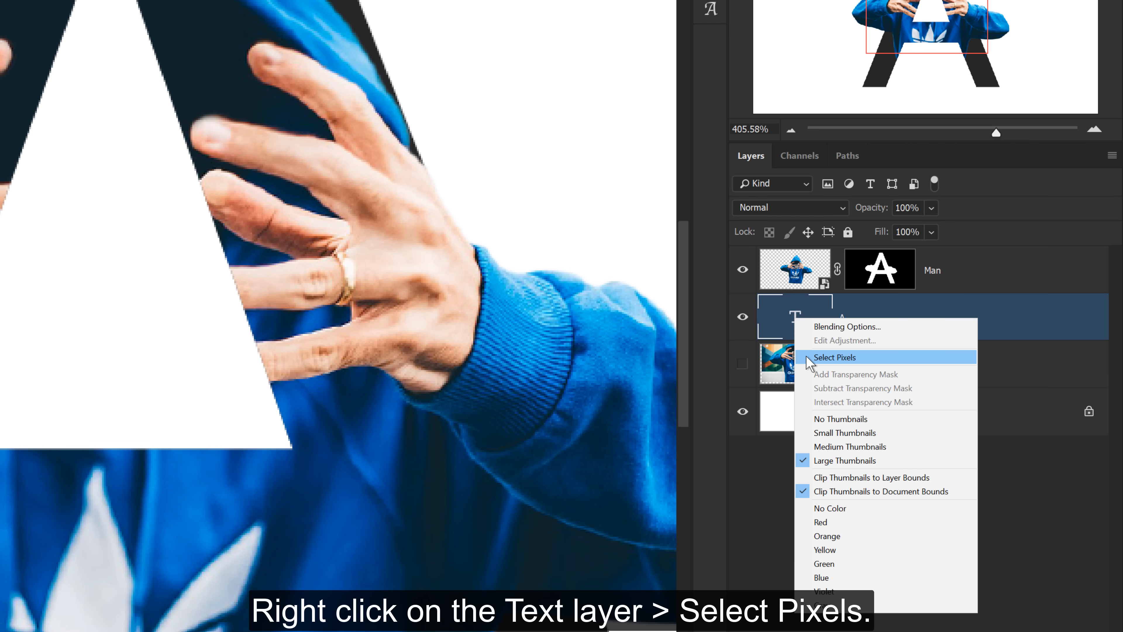
click(835, 357)
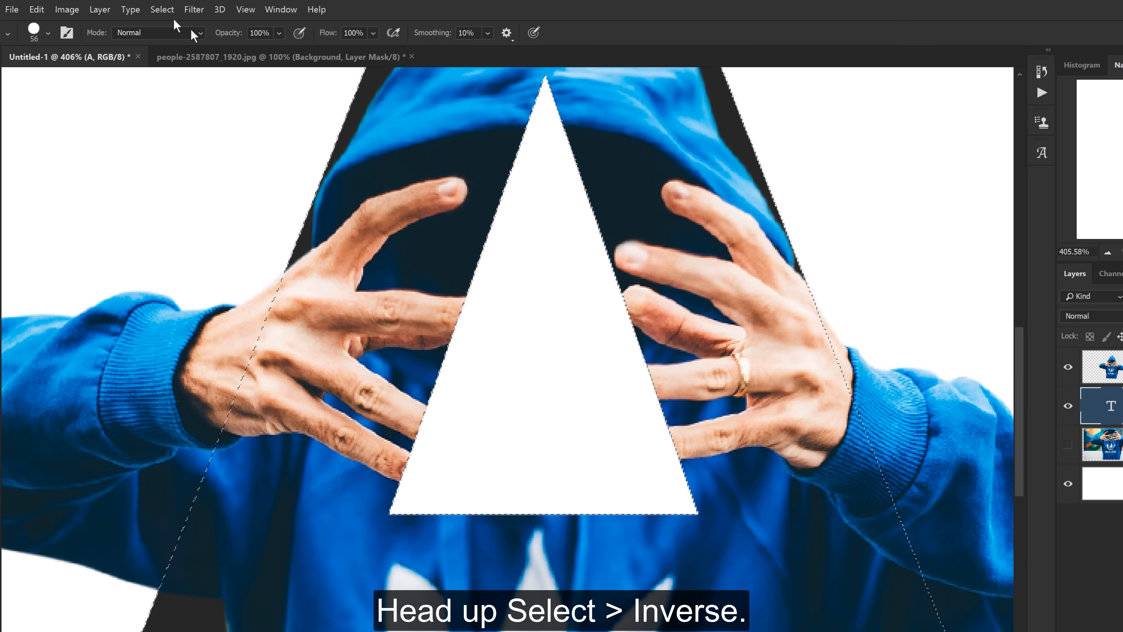
click(133, 8)
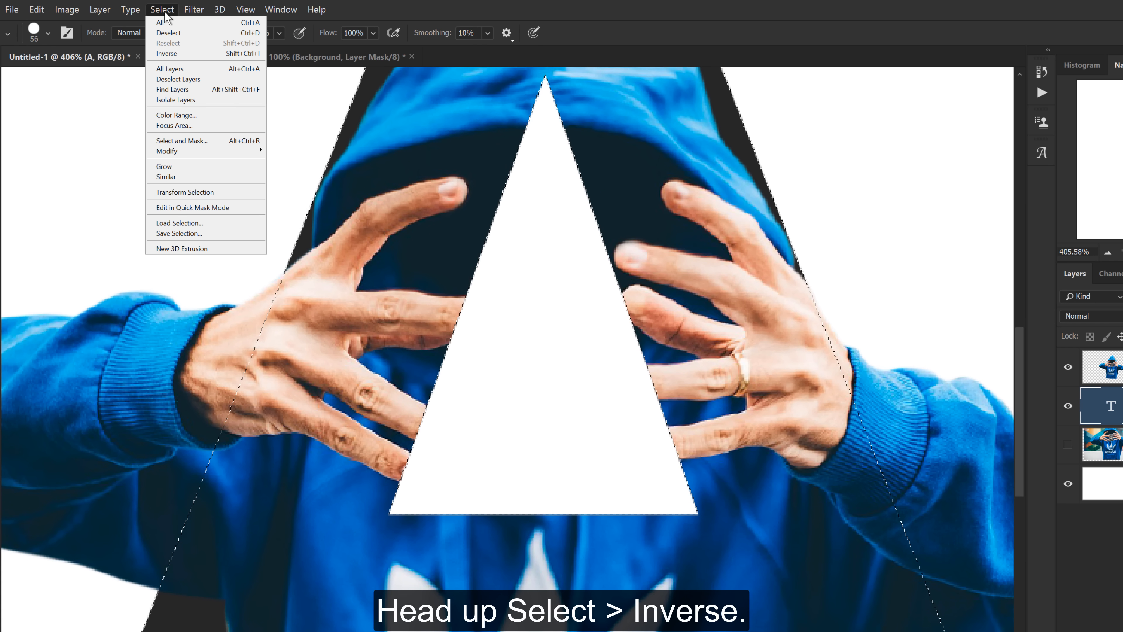
click(261, 54)
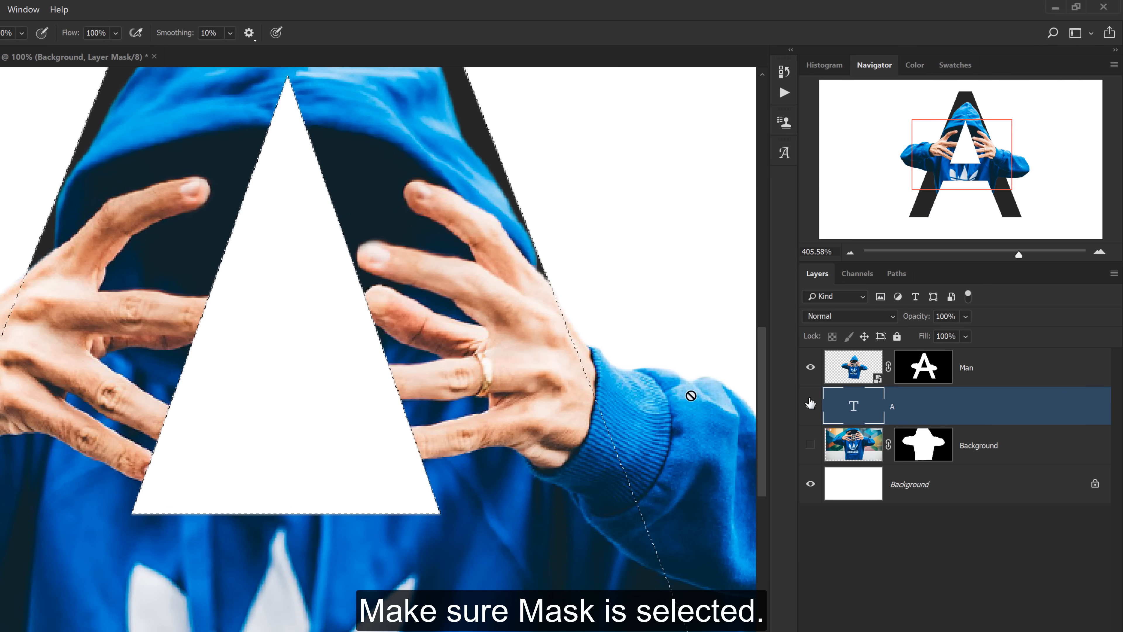
click(930, 367)
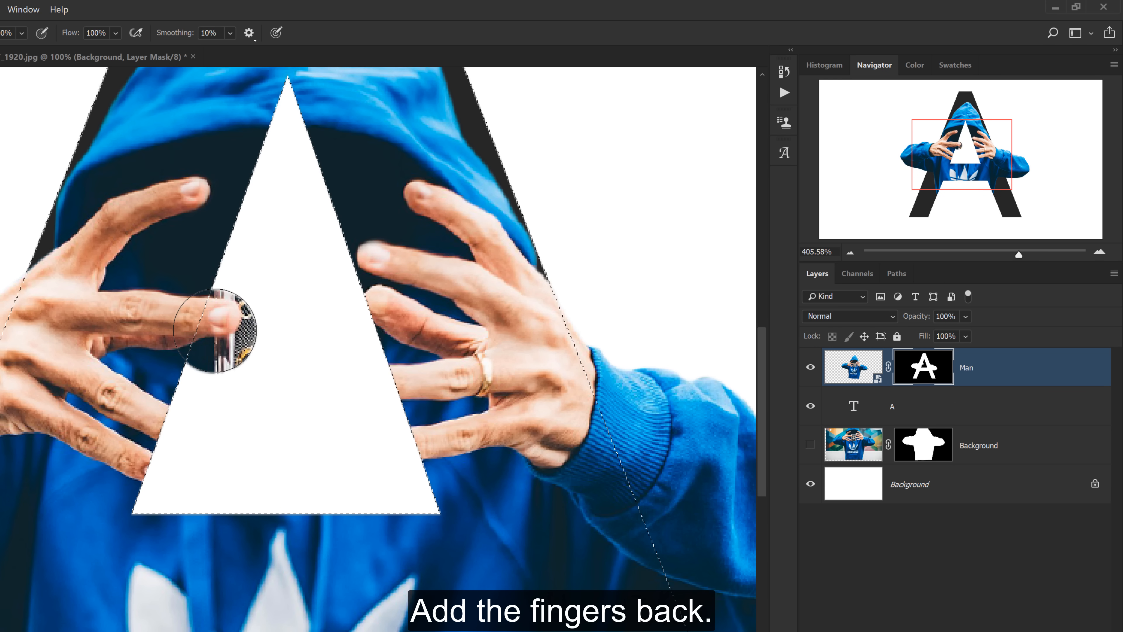
mouse_move(213, 338)
mouse_down()
mouse_move(170, 431)
mouse_move(177, 469)
mouse_up()
mouse_move(352, 387)
mouse_down()
mouse_move(431, 432)
mouse_move(407, 433)
mouse_move(382, 327)
mouse_move(371, 375)
mouse_move(392, 382)
mouse_move(373, 361)
mouse_move(393, 323)
mouse_move(376, 305)
mouse_move(368, 265)
mouse_up()
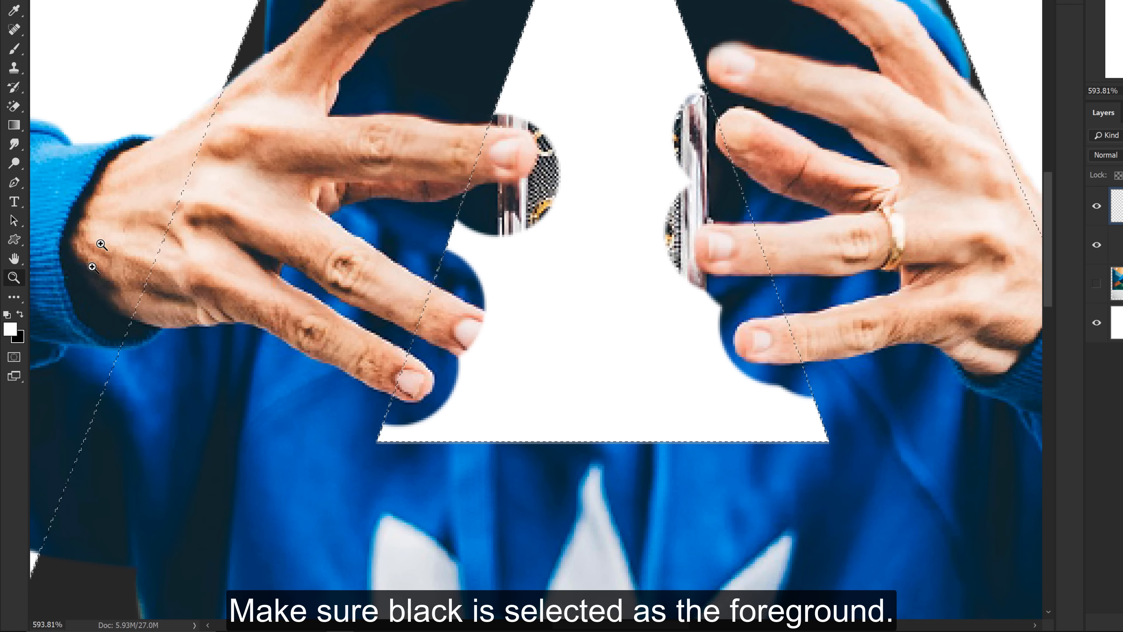
Mask out the card deck and hoodie remnants around the fingertips with a small brush, using black to hide and white to restore
click(20, 315)
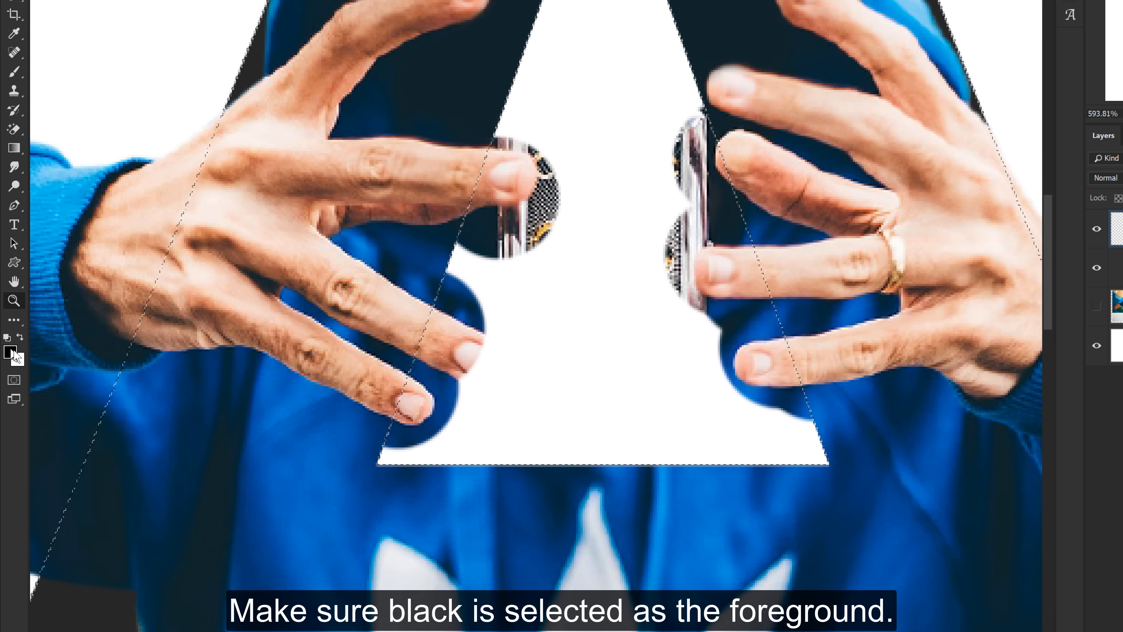
click(14, 68)
mouse_move(499, 274)
mouse_down()
mouse_move(547, 291)
mouse_move(556, 353)
mouse_move(517, 288)
mouse_move(489, 278)
mouse_move(539, 297)
mouse_move(522, 345)
mouse_up()
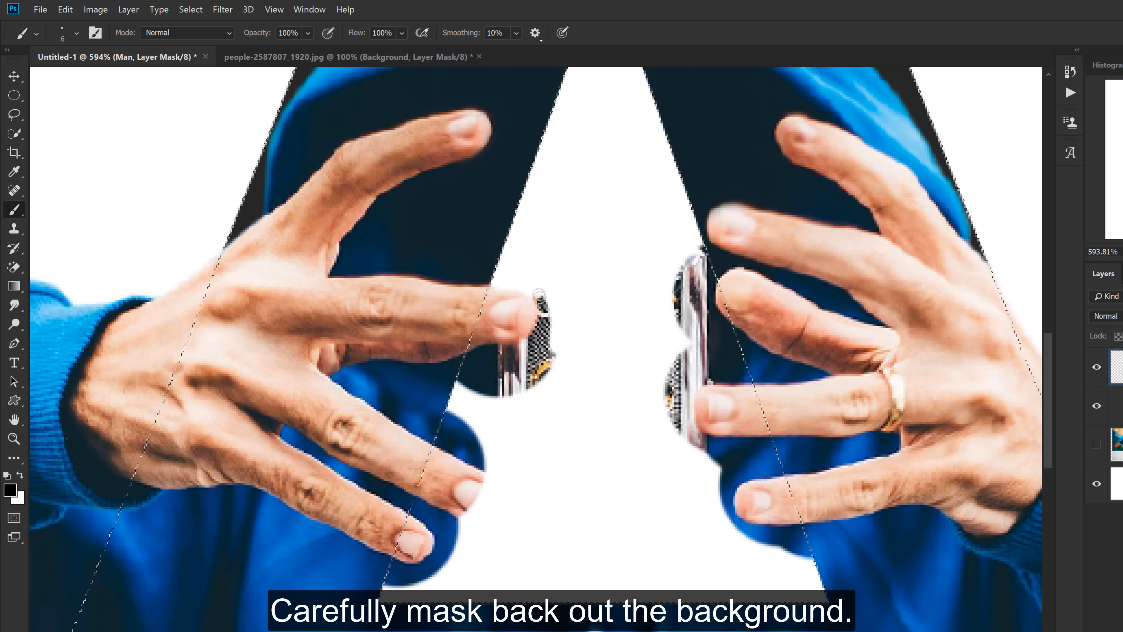
key(ctrl+z)
mouse_move(534, 291)
mouse_down()
mouse_move(545, 305)
mouse_move(529, 373)
mouse_move(541, 366)
mouse_move(521, 351)
mouse_move(542, 313)
mouse_move(533, 336)
mouse_up()
key(x)
drag(473, 514, 492, 486)
key(x)
mouse_move(441, 436)
mouse_down()
mouse_move(473, 457)
mouse_move(462, 427)
mouse_move(466, 440)
mouse_up()
mouse_move(500, 508)
mouse_down()
mouse_move(451, 423)
mouse_move(559, 397)
mouse_move(465, 431)
mouse_move(492, 444)
mouse_move(465, 430)
mouse_move(502, 469)
mouse_up()
mouse_move(445, 495)
mouse_down()
mouse_move(448, 507)
mouse_move(487, 493)
mouse_move(492, 467)
mouse_move(467, 494)
mouse_up()
drag(648, 317, 461, 367)
mouse_move(553, 207)
mouse_down()
mouse_move(566, 309)
mouse_move(514, 321)
mouse_move(558, 269)
mouse_move(573, 454)
mouse_move(627, 425)
mouse_move(571, 353)
mouse_move(582, 429)
mouse_move(564, 464)
mouse_move(604, 449)
mouse_move(533, 481)
mouse_move(634, 522)
mouse_up()
key(z)
click(612, 482)
key(b)
mouse_move(611, 437)
mouse_down()
mouse_move(599, 504)
mouse_move(689, 517)
mouse_move(619, 513)
mouse_up()
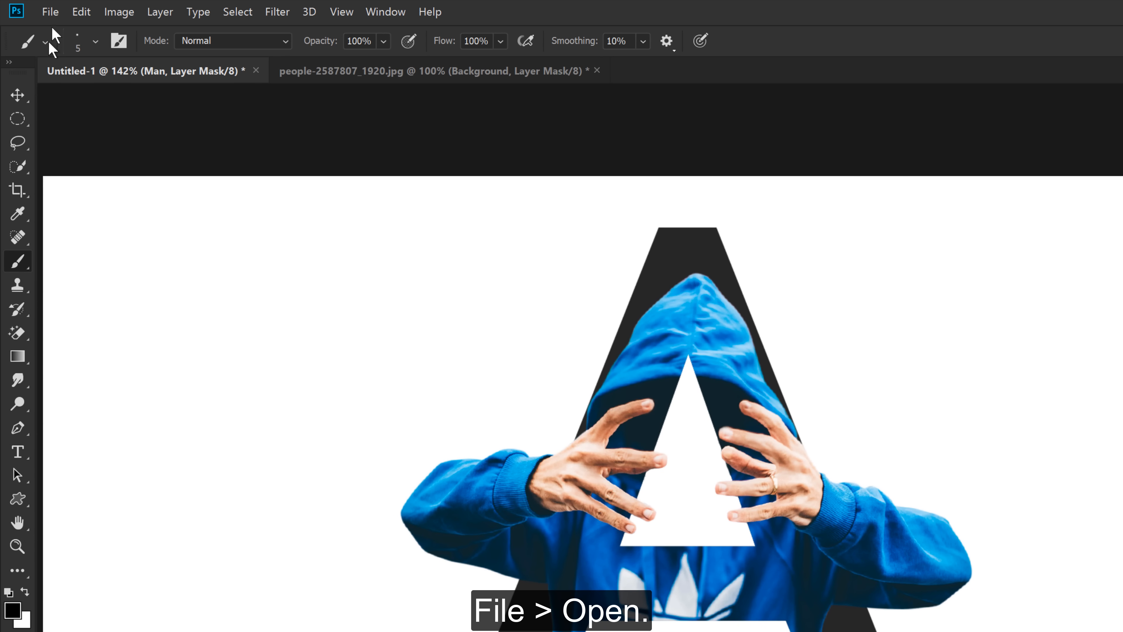
Open the Ace Png Playing Card image from the Letter portrait folder
click(50, 12)
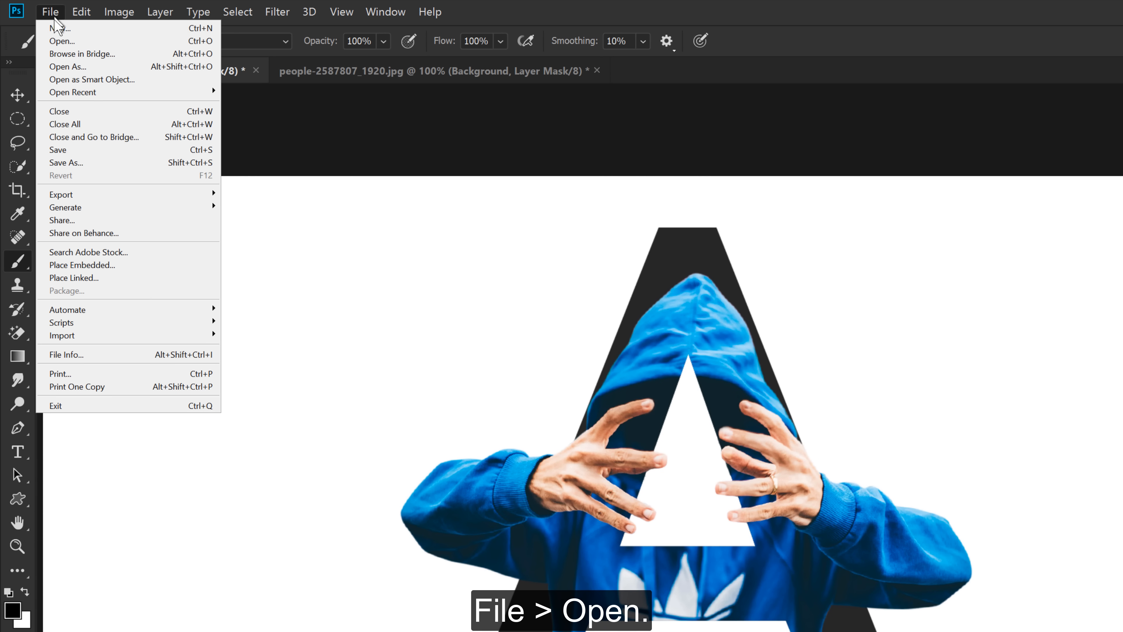
click(76, 39)
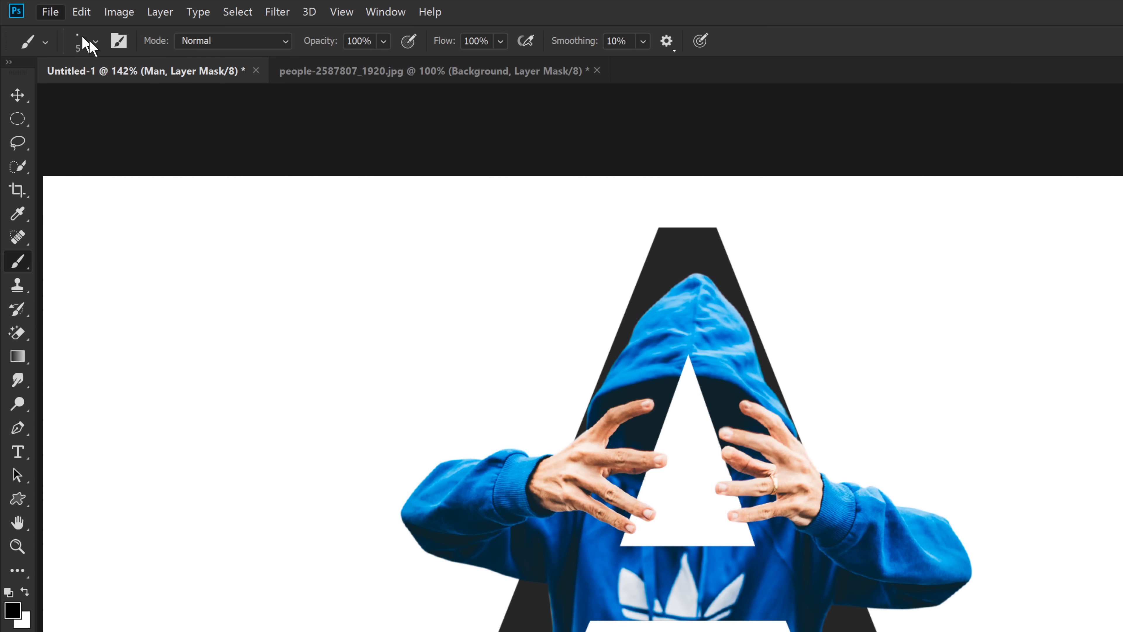
click(178, 119)
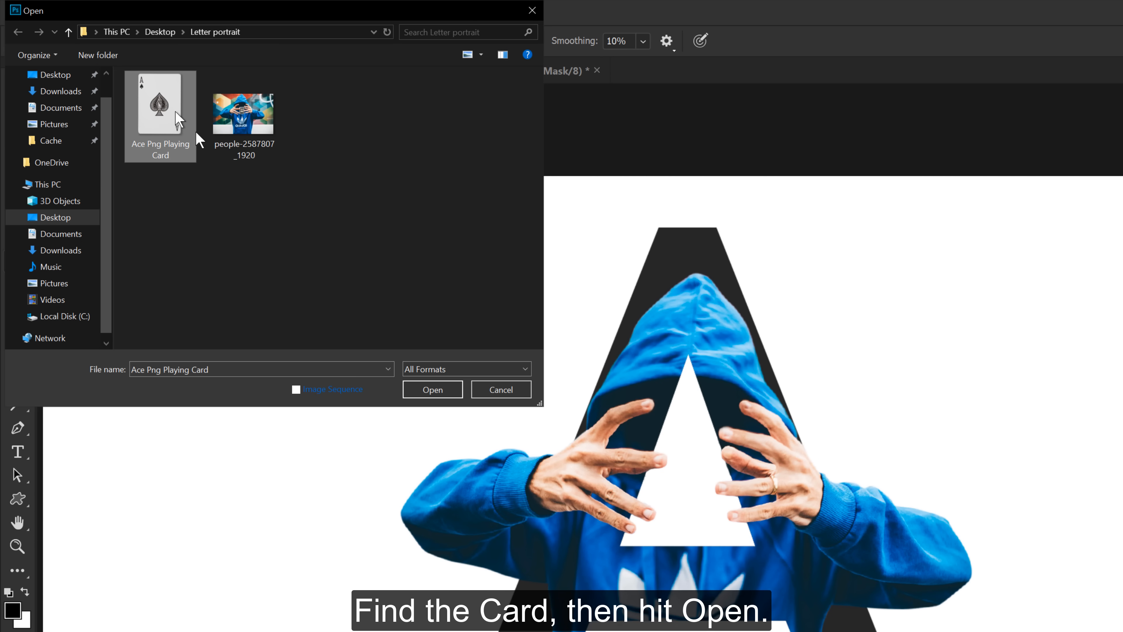
click(448, 395)
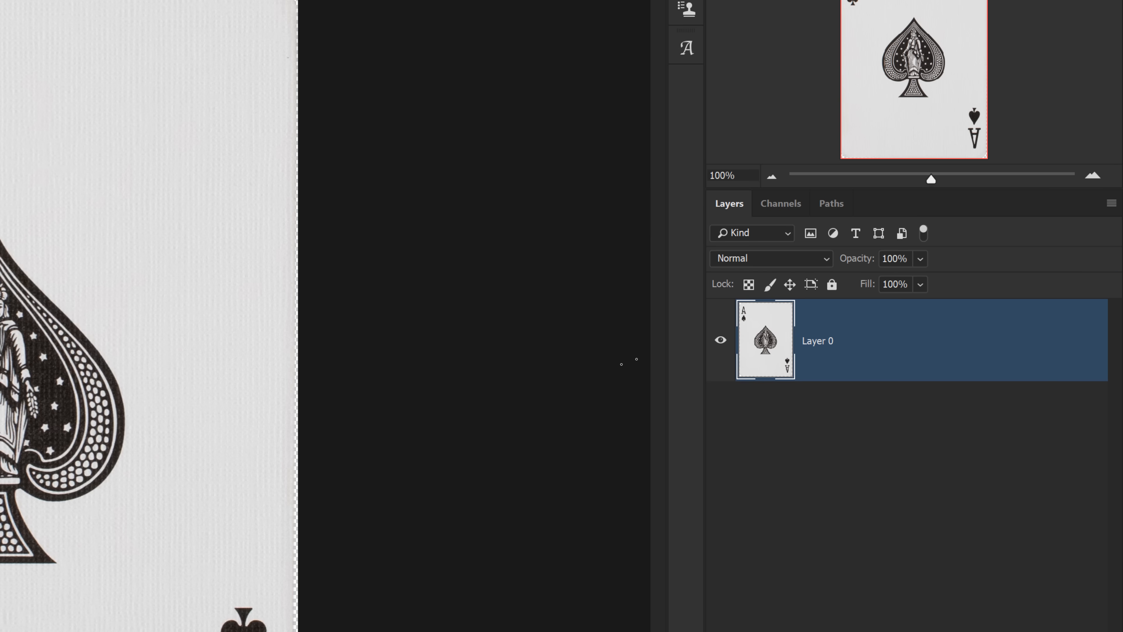
Convert the playing card's layer to a Smart Object and rename it Card
right_click(875, 348)
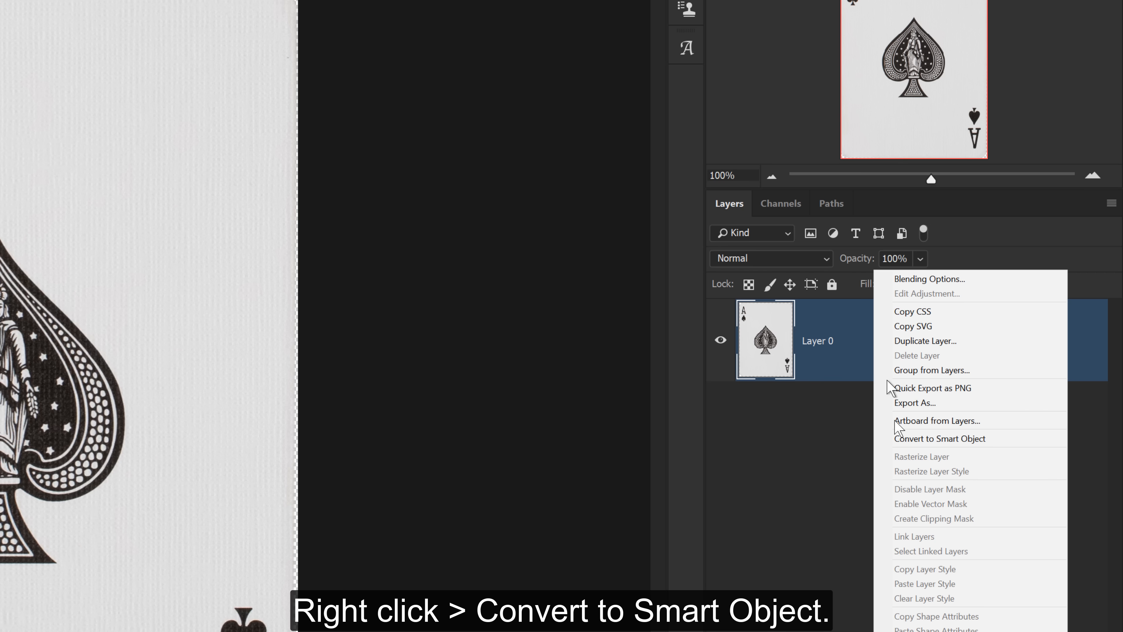
click(898, 438)
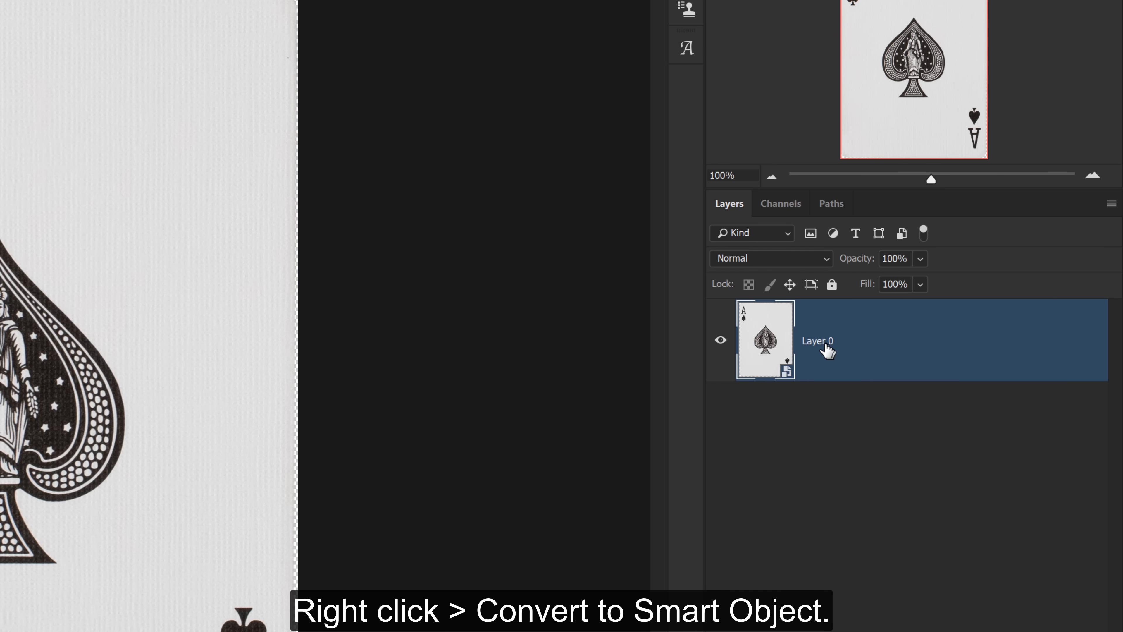
double_click(819, 342)
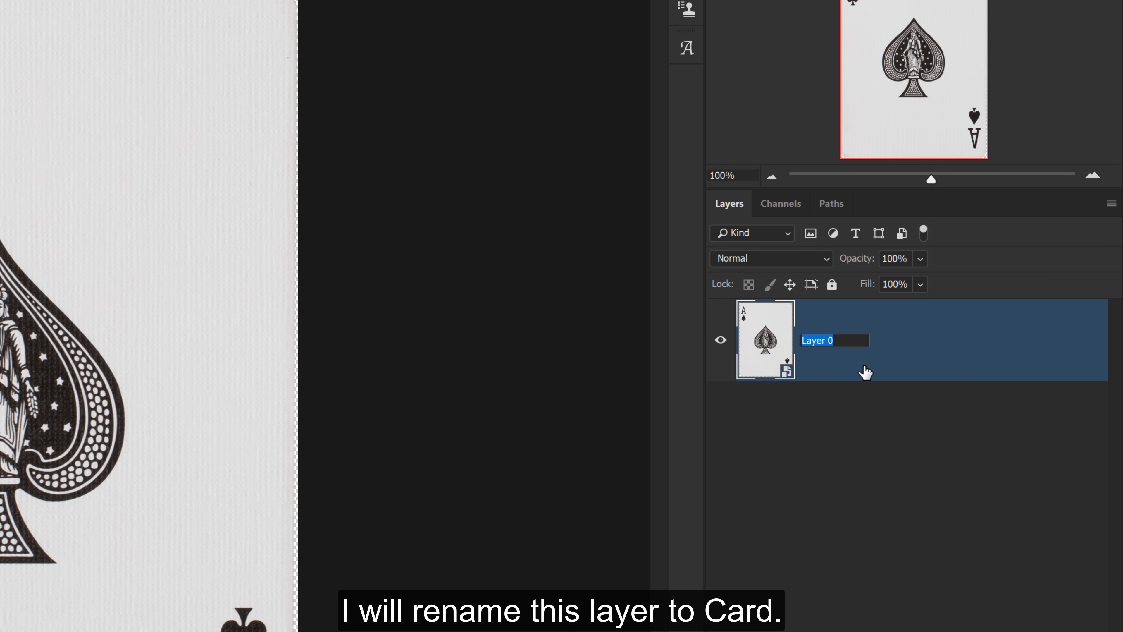
text(Card)
key(Return)
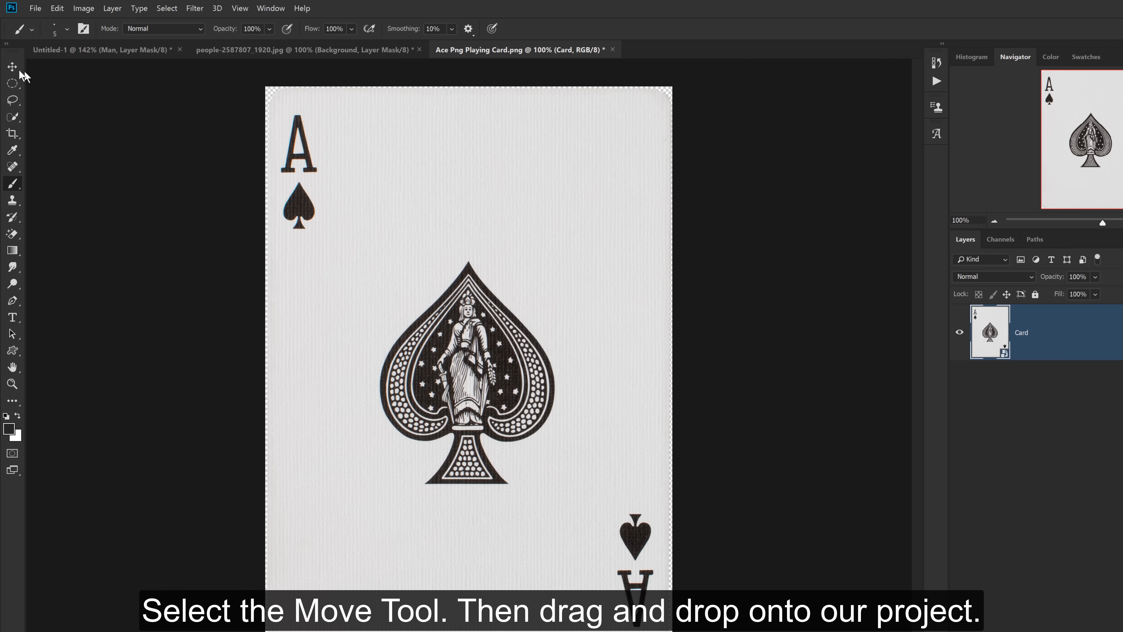
Bring the card into the Untitled-1 portrait document with the Move tool, dropping it over the opening of the A
click(12, 67)
drag(410, 140, 455, 195)
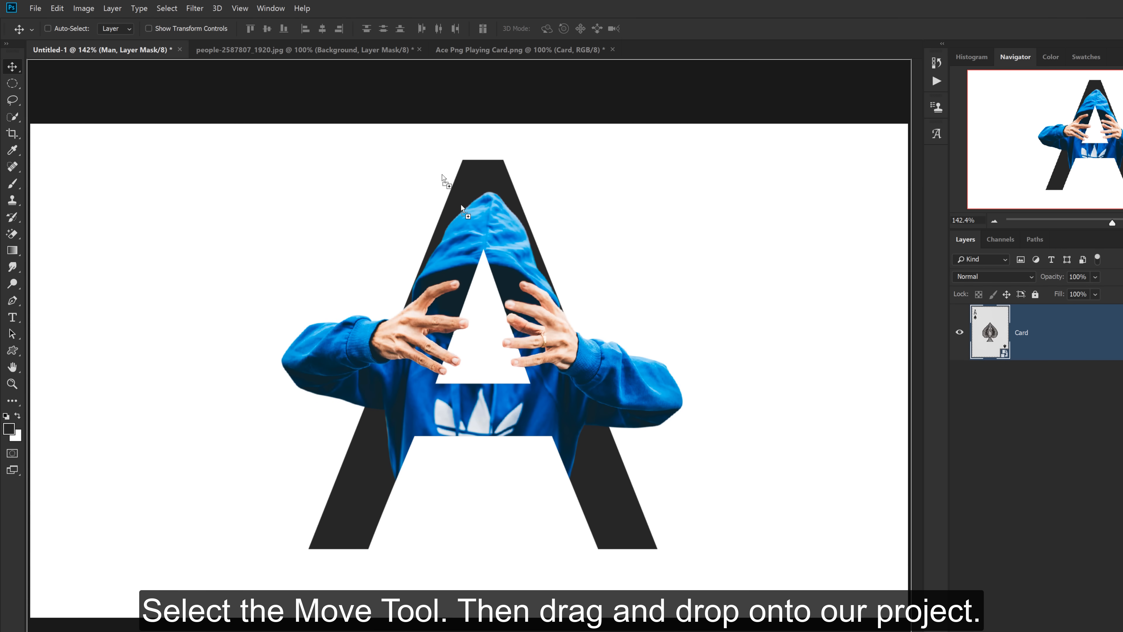
drag(494, 328, 495, 329)
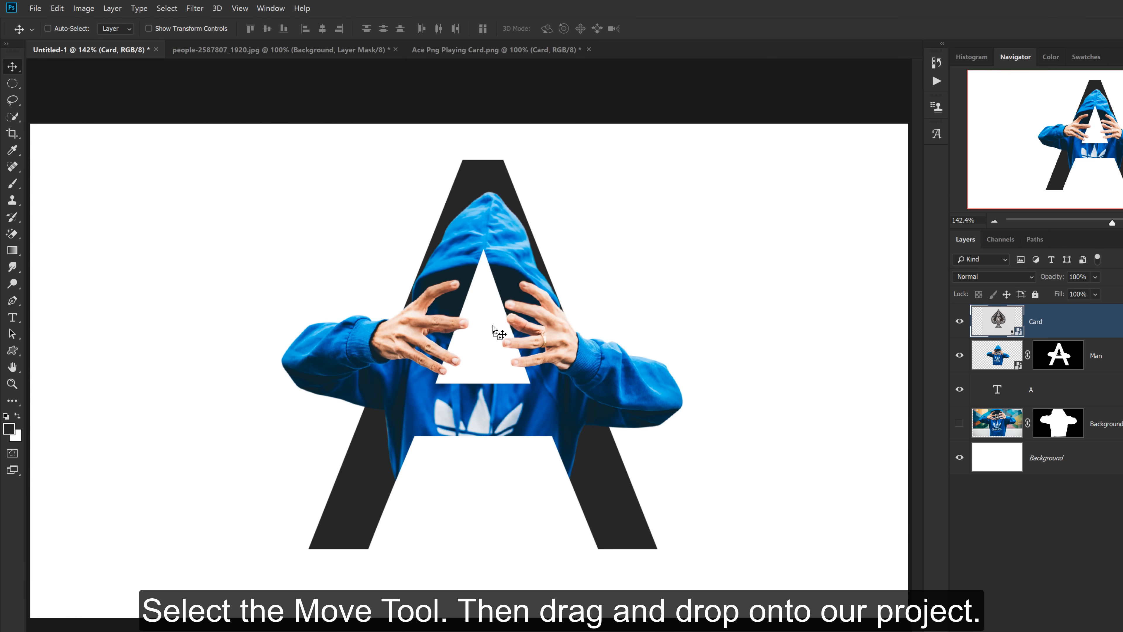
Move the Card layer below Man, then scale it to about 3.5% and rotate it about 18° to sit between the hands
drag(1004, 321, 968, 371)
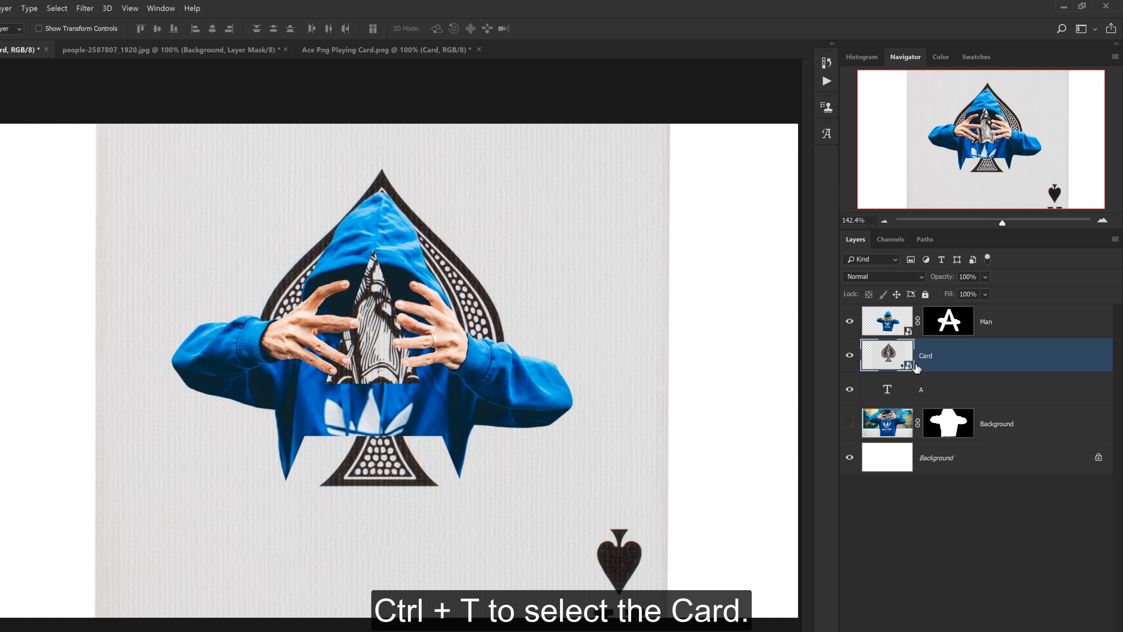
key(ctrl+t)
drag(643, 186, 642, 358)
drag(675, 95, 399, 318)
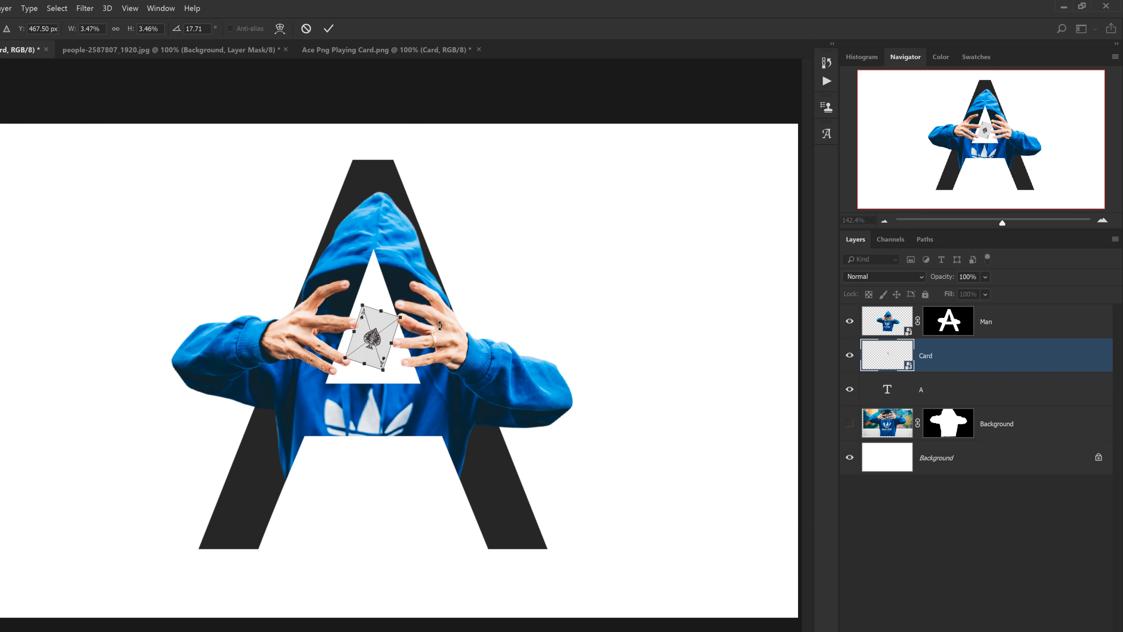
click(329, 29)
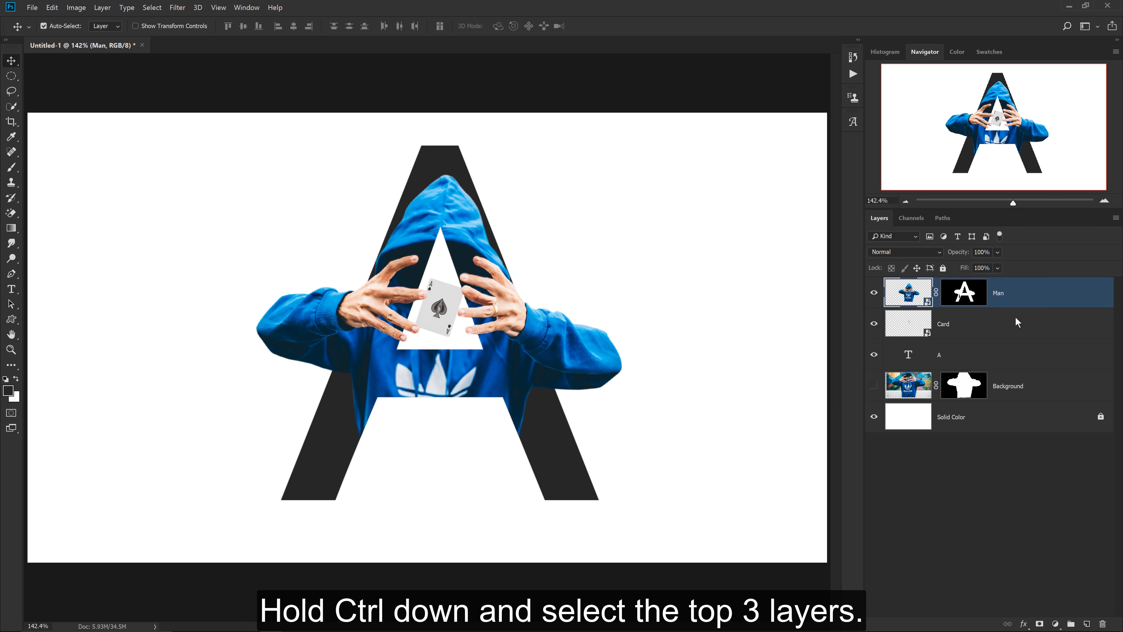
Group the Man, Card and A layers
ctrl+click(1024, 334)
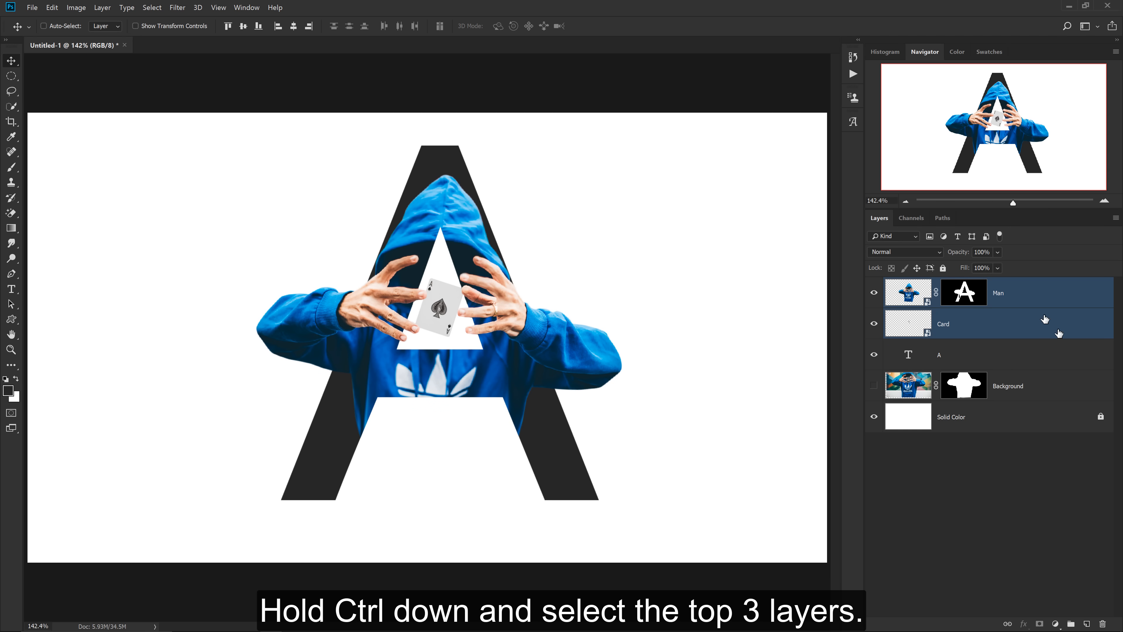
ctrl+click(1033, 356)
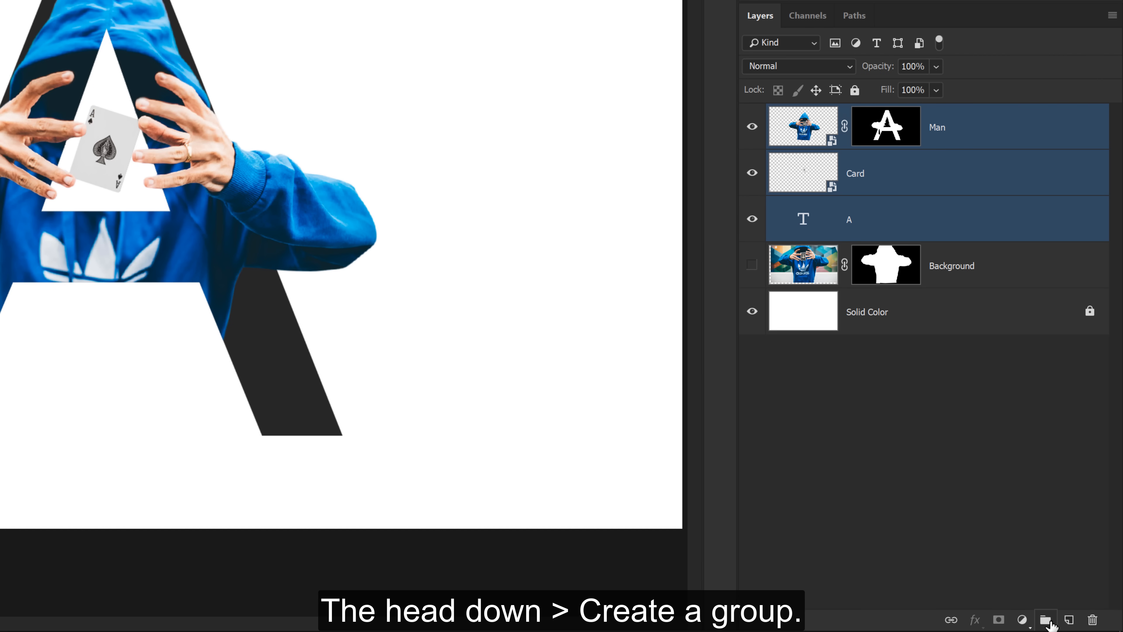
click(1046, 619)
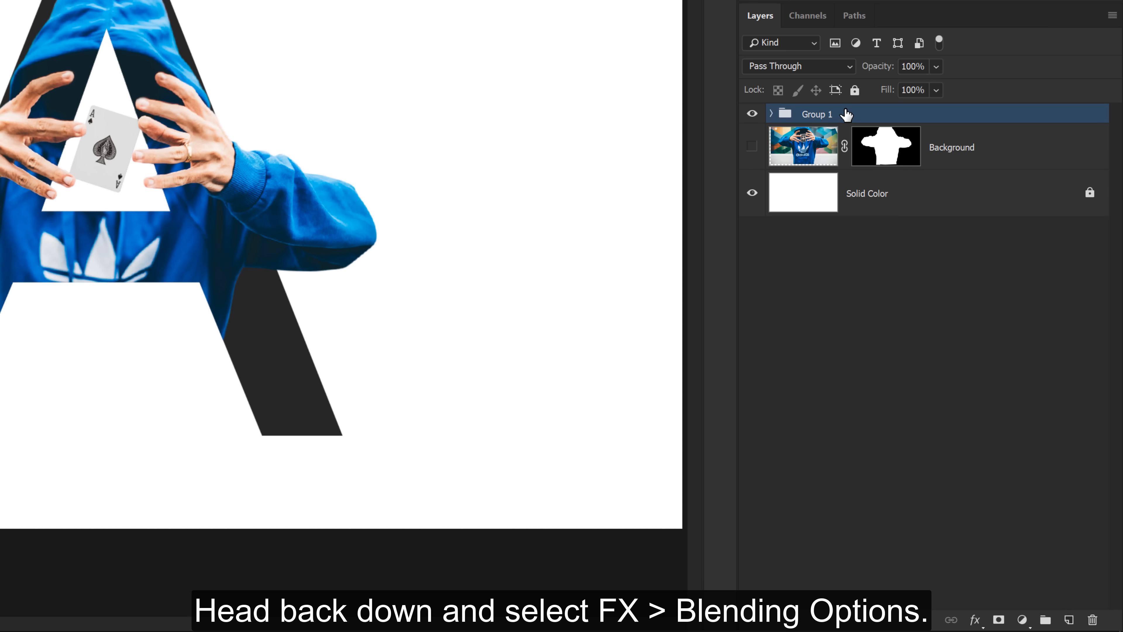
Add a drop shadow to the group with 40% opacity, 157° angle, 13 px distance and 20 px size
click(975, 621)
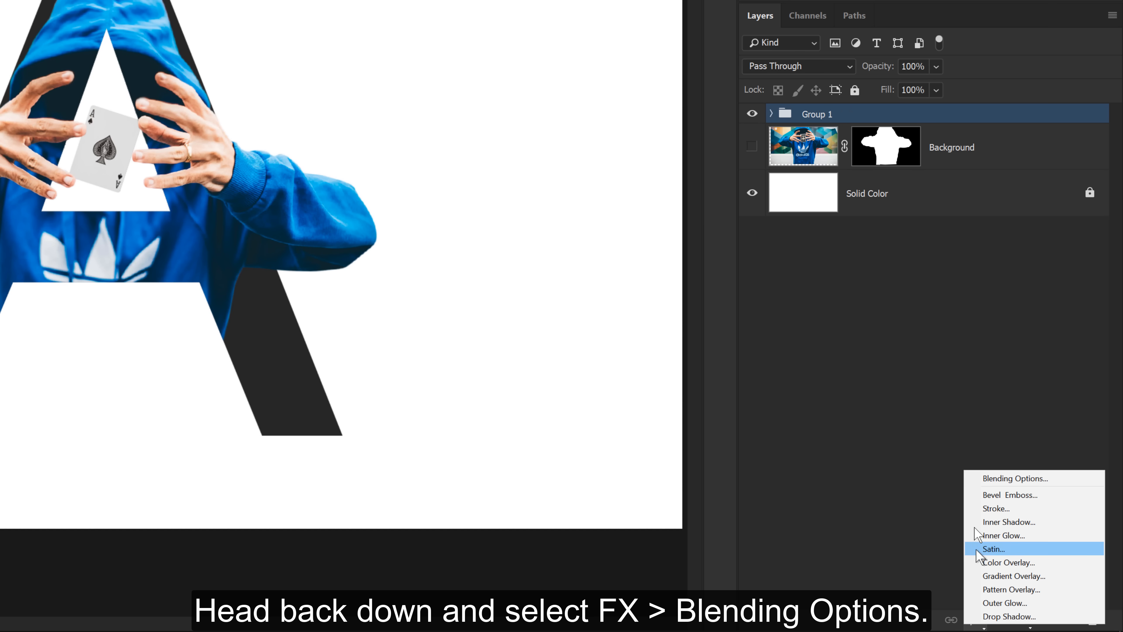
click(977, 477)
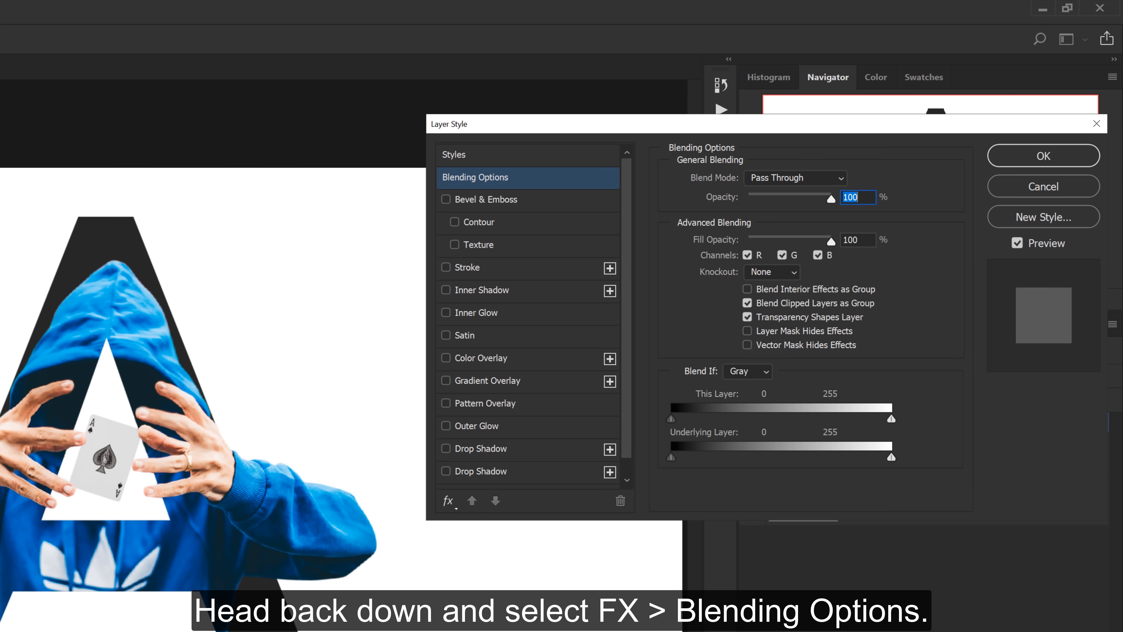
click(504, 449)
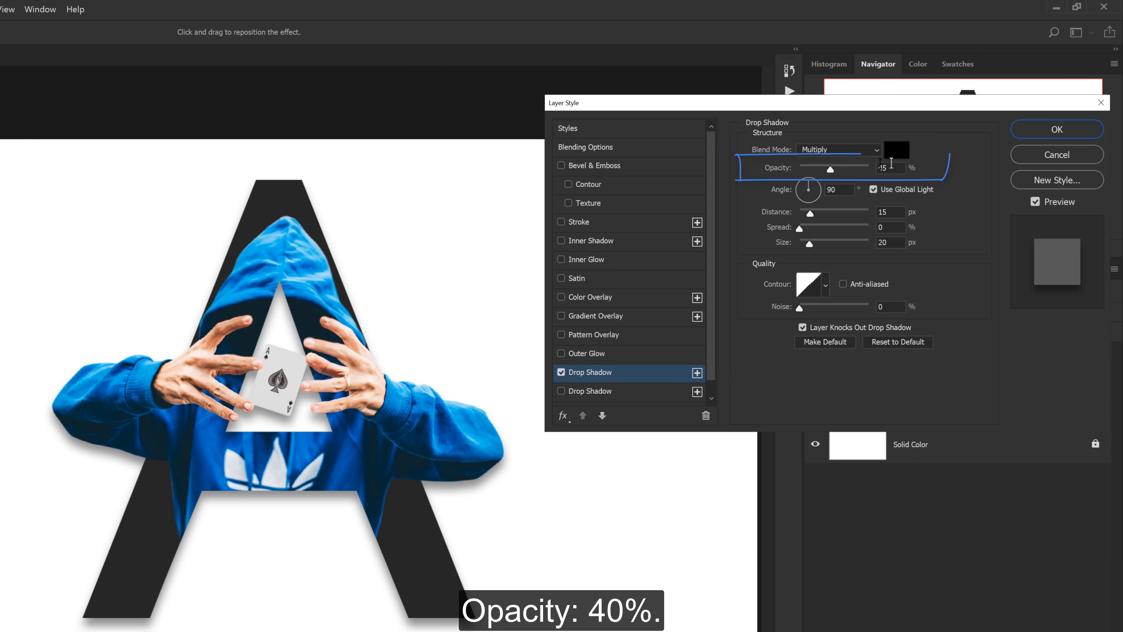
click(888, 168)
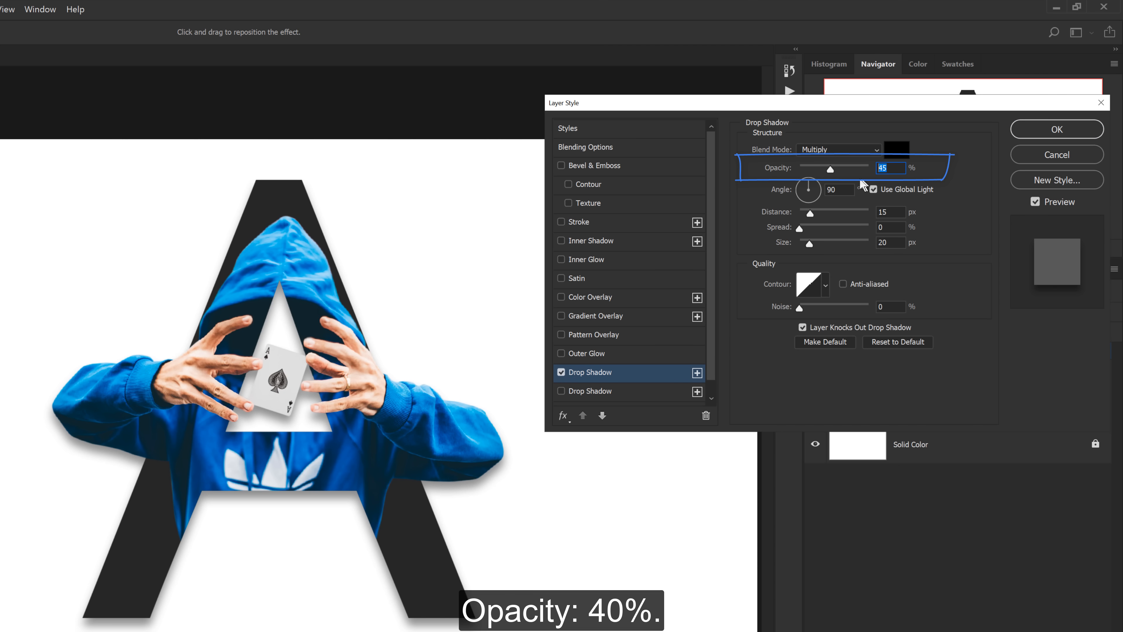
text(40)
key(Tab)
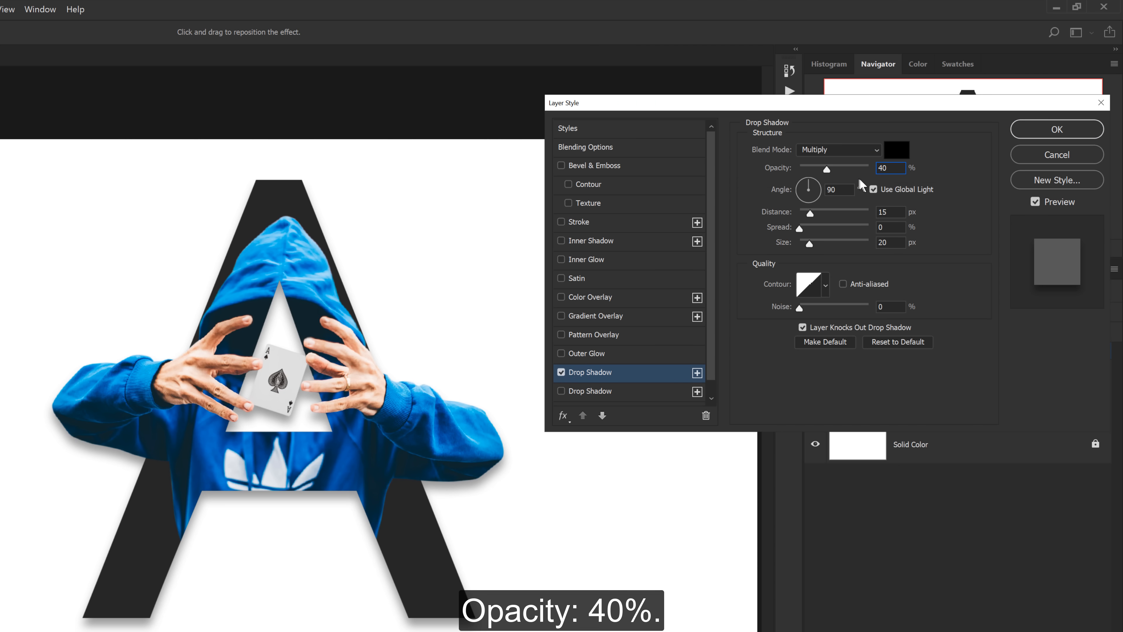
click(888, 242)
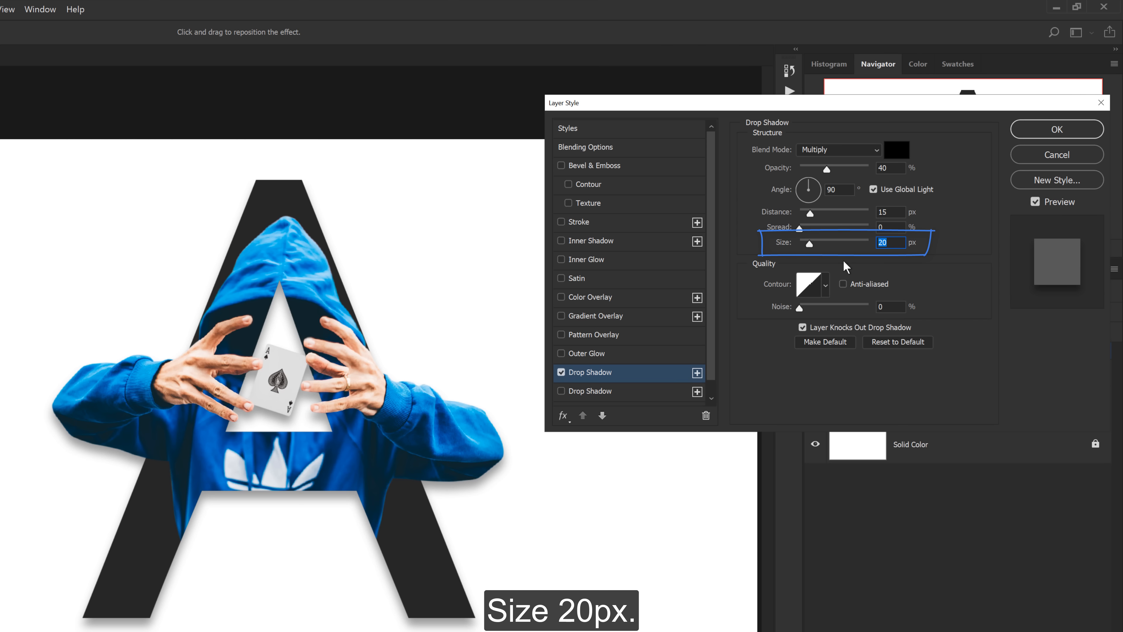
drag(362, 427, 369, 426)
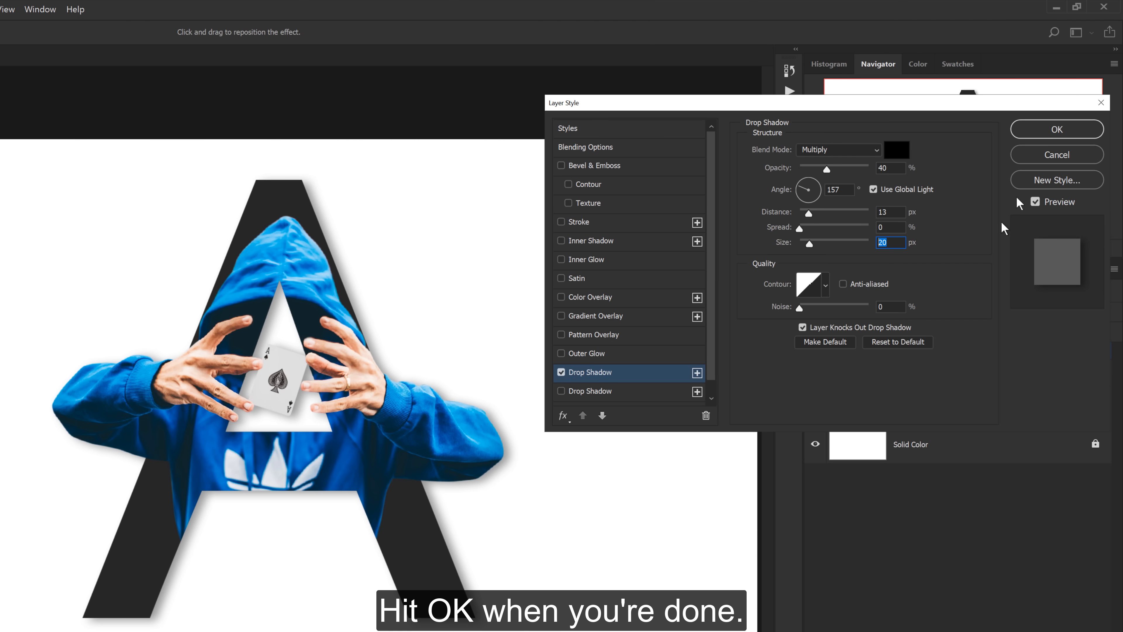
click(1021, 130)
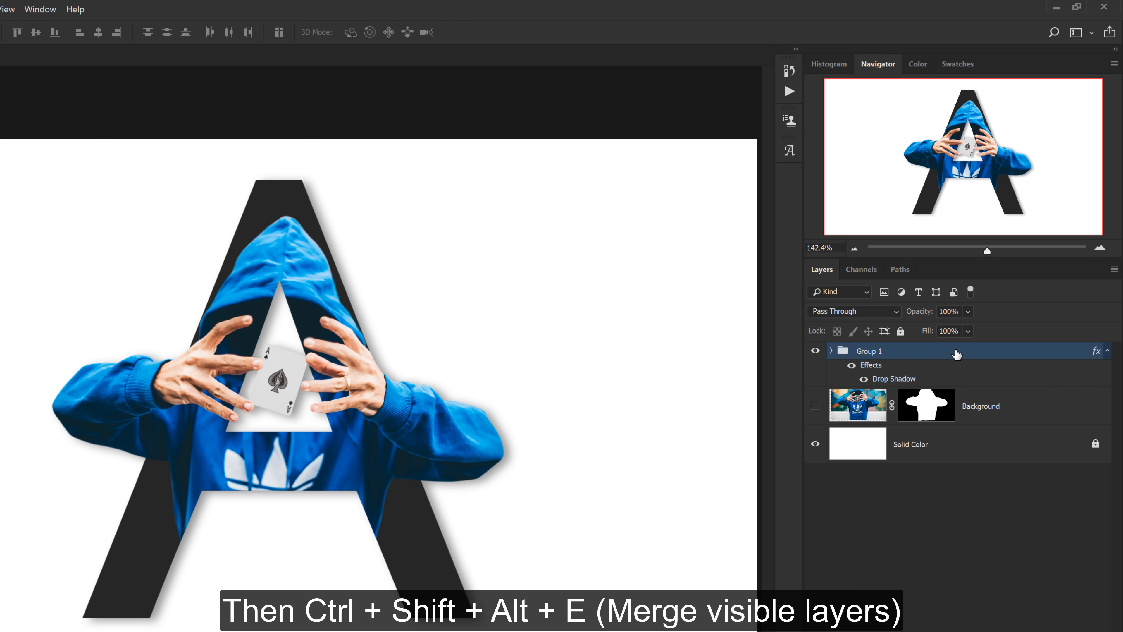
Stamp all visible layers into a new layer named Camera Raw and convert it to a Smart Object
key(ctrl+shift+alt+e)
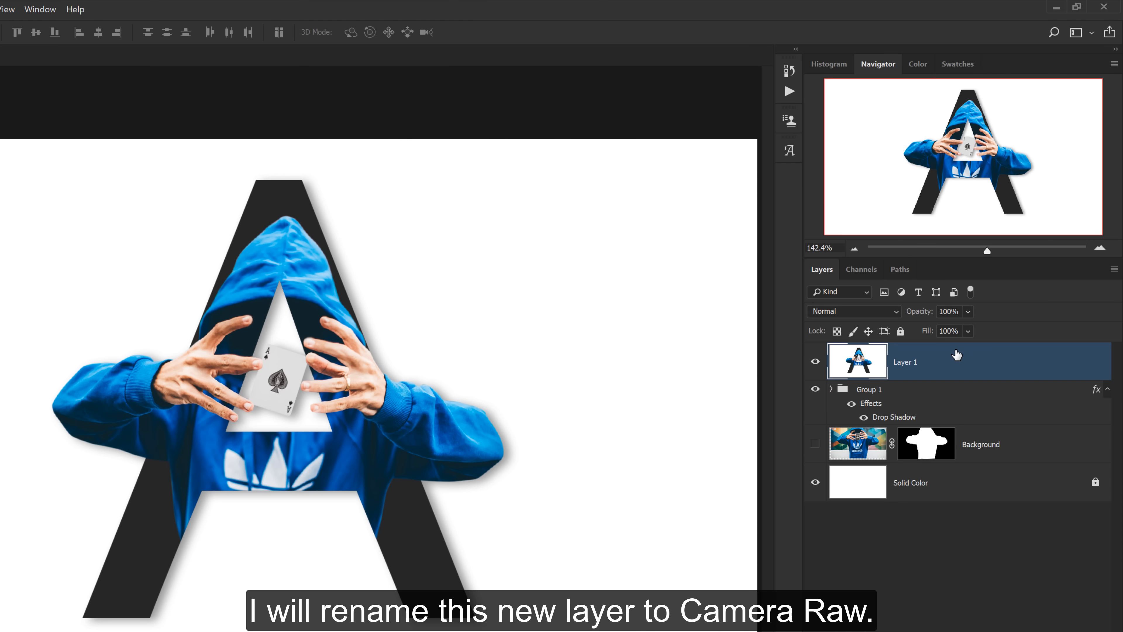
double_click(898, 362)
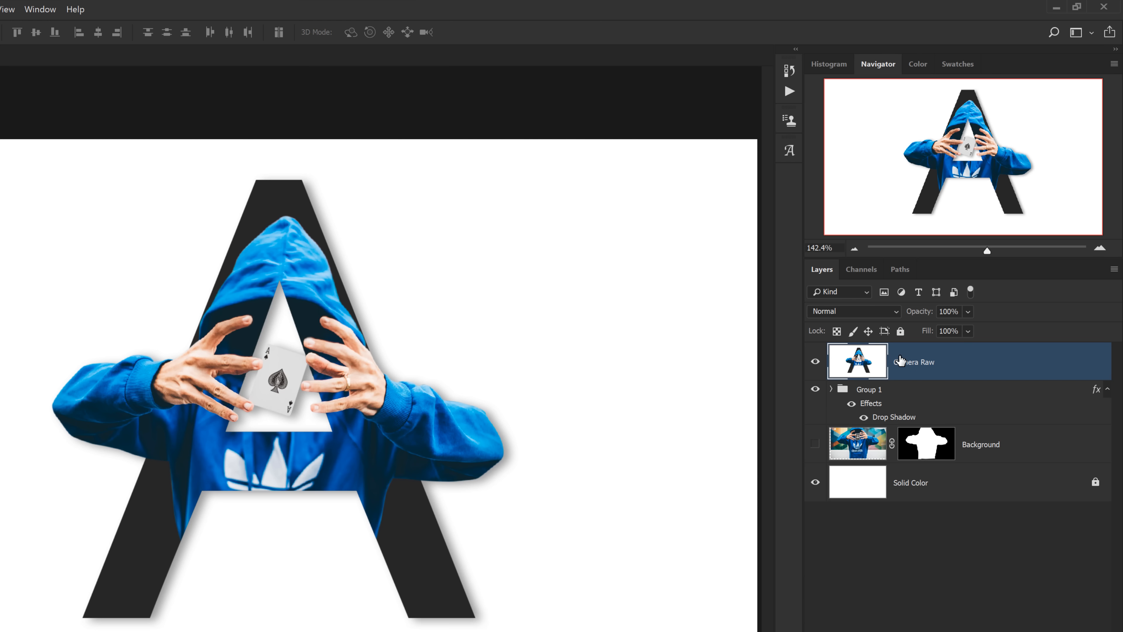
right_click(953, 367)
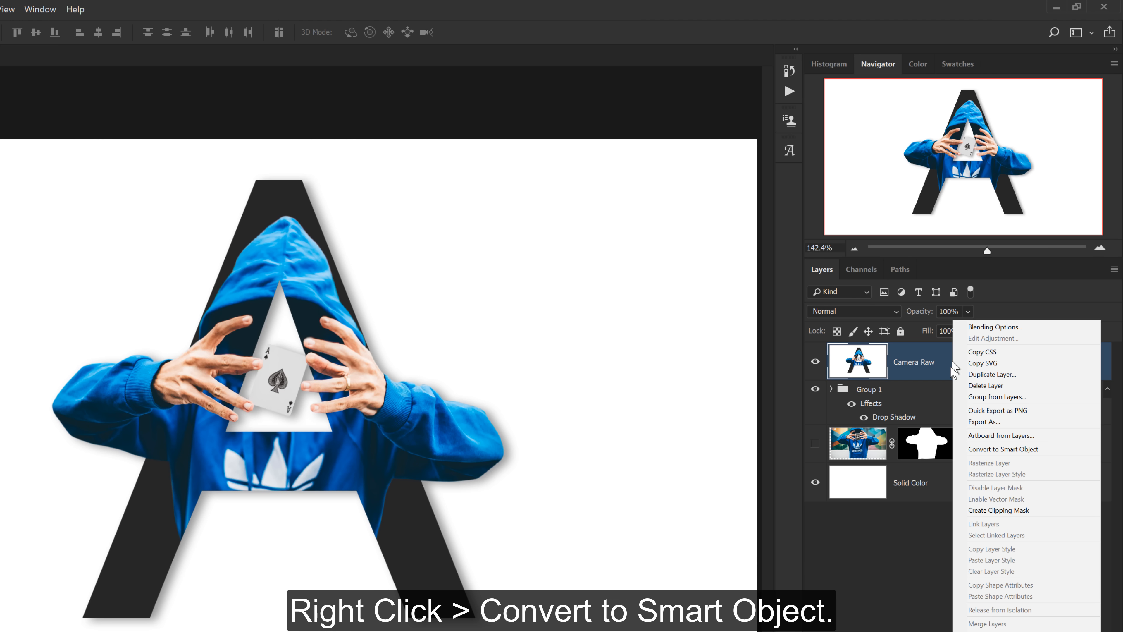
click(957, 449)
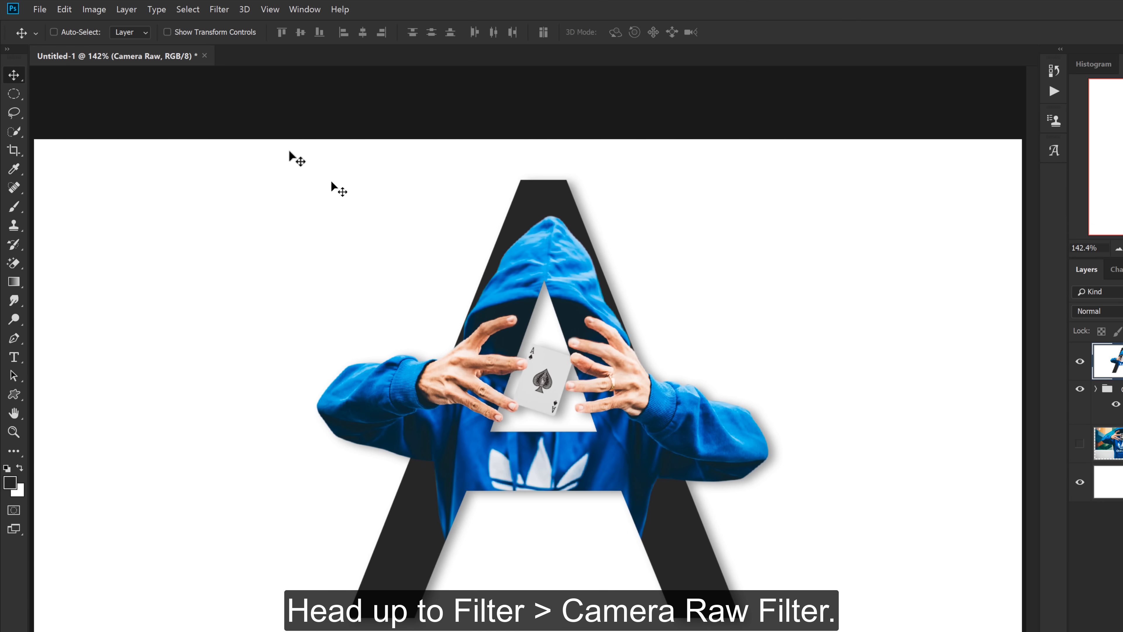
Start the Camera Raw Filter on the merged layer and set the Post Crop Vignetting amount to -50
click(211, 10)
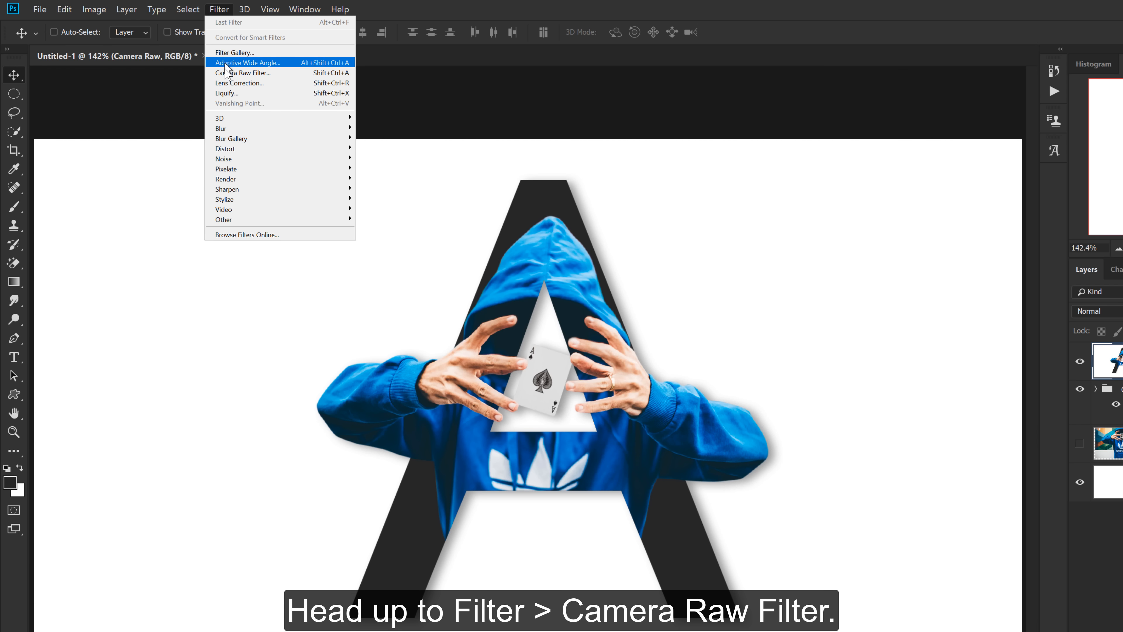
click(285, 76)
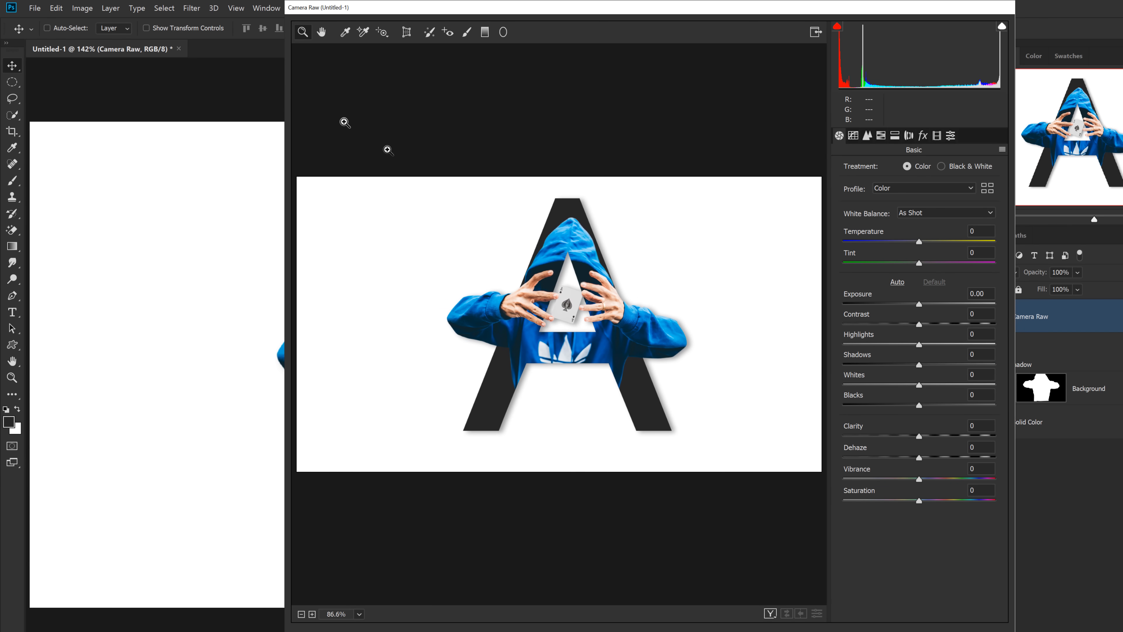
click(605, 329)
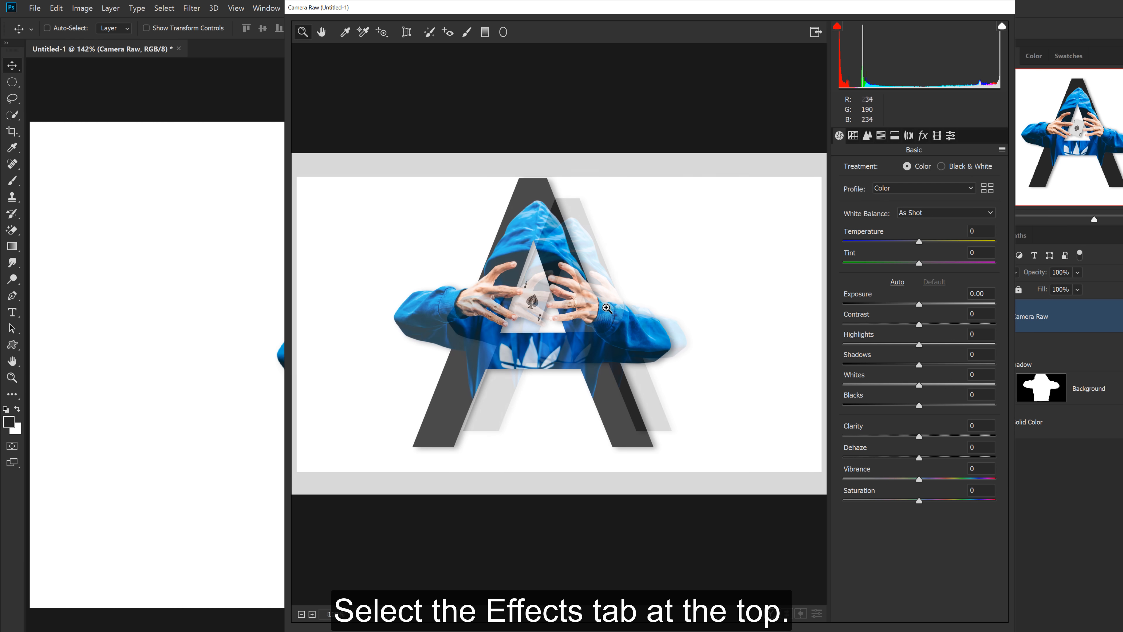
click(922, 136)
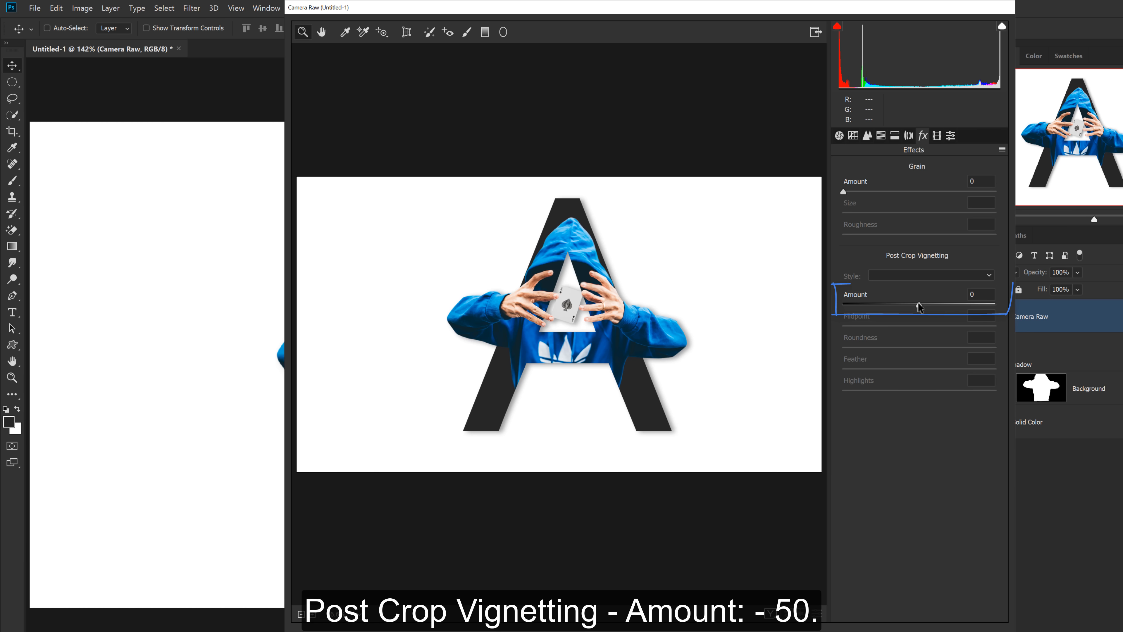
drag(919, 306, 881, 307)
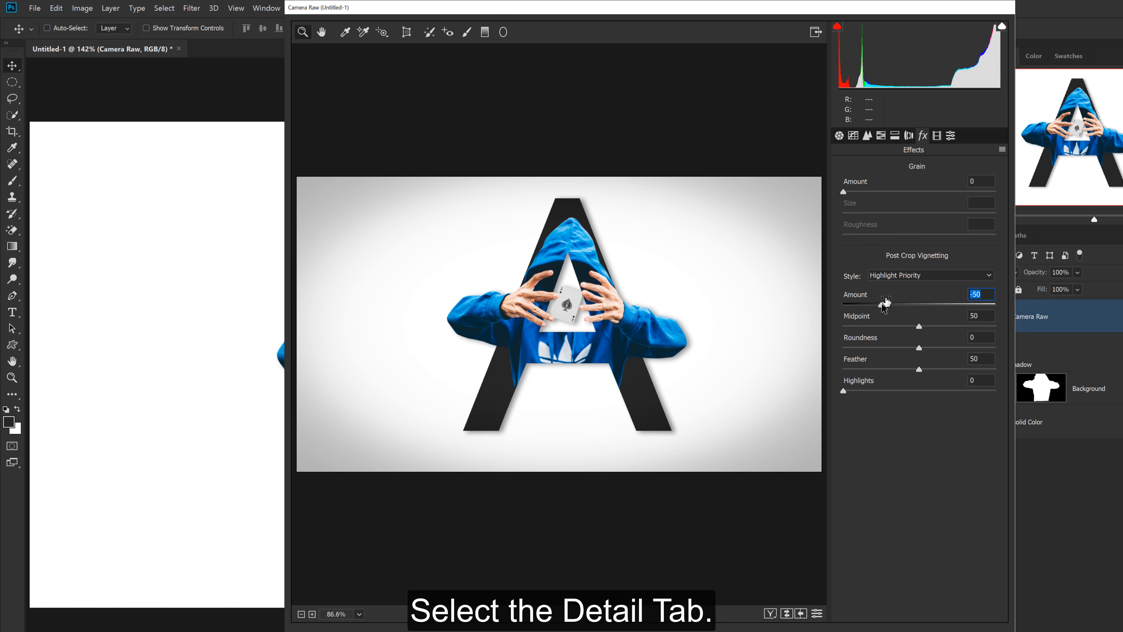
Set the Camera Raw noise reduction luminance to 25 and the sharpening amount to 10
click(867, 135)
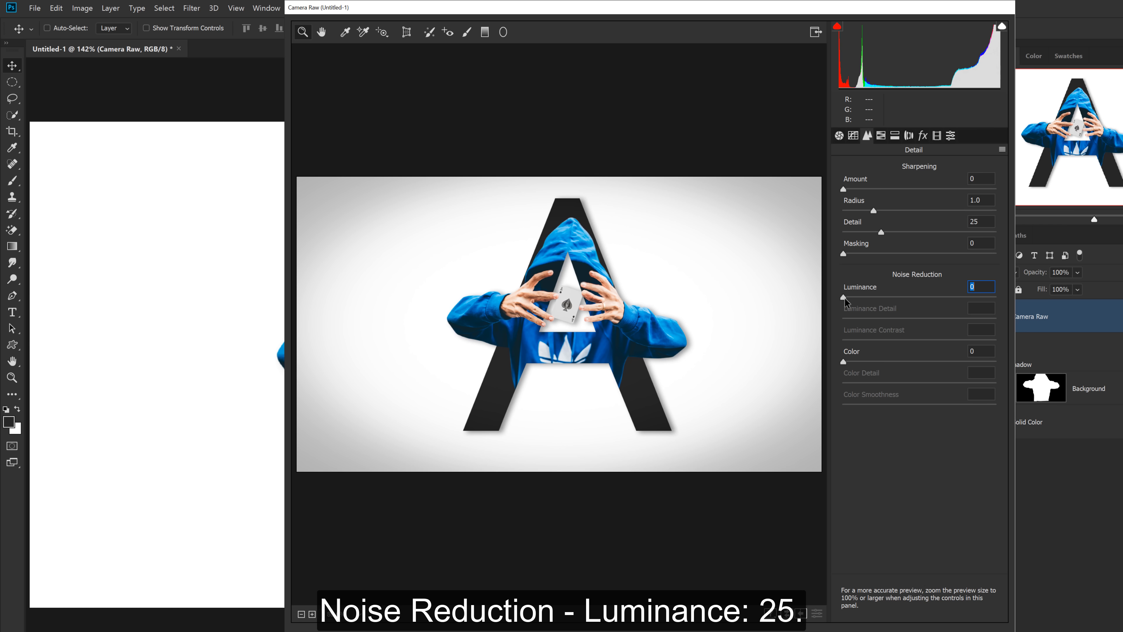
drag(845, 297, 881, 298)
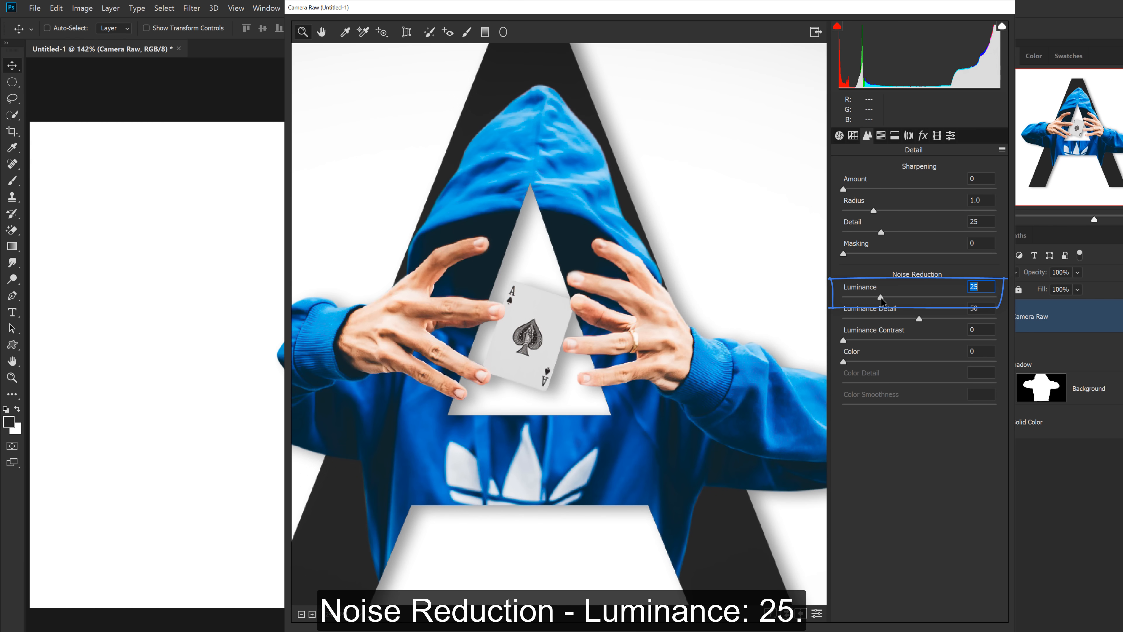
click(974, 179)
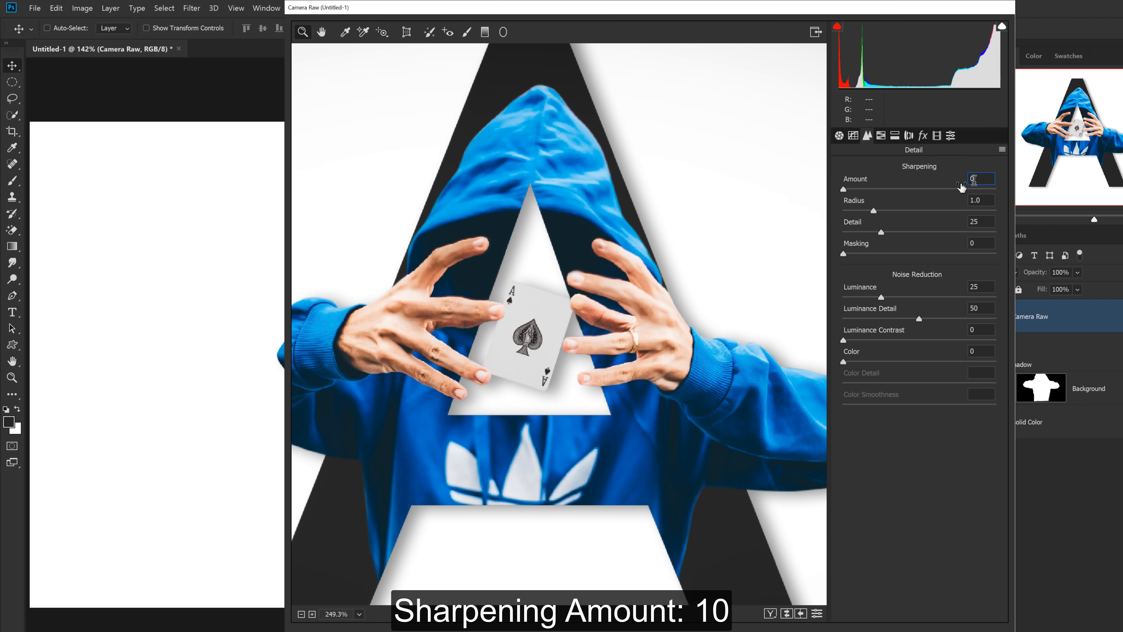
text(10)
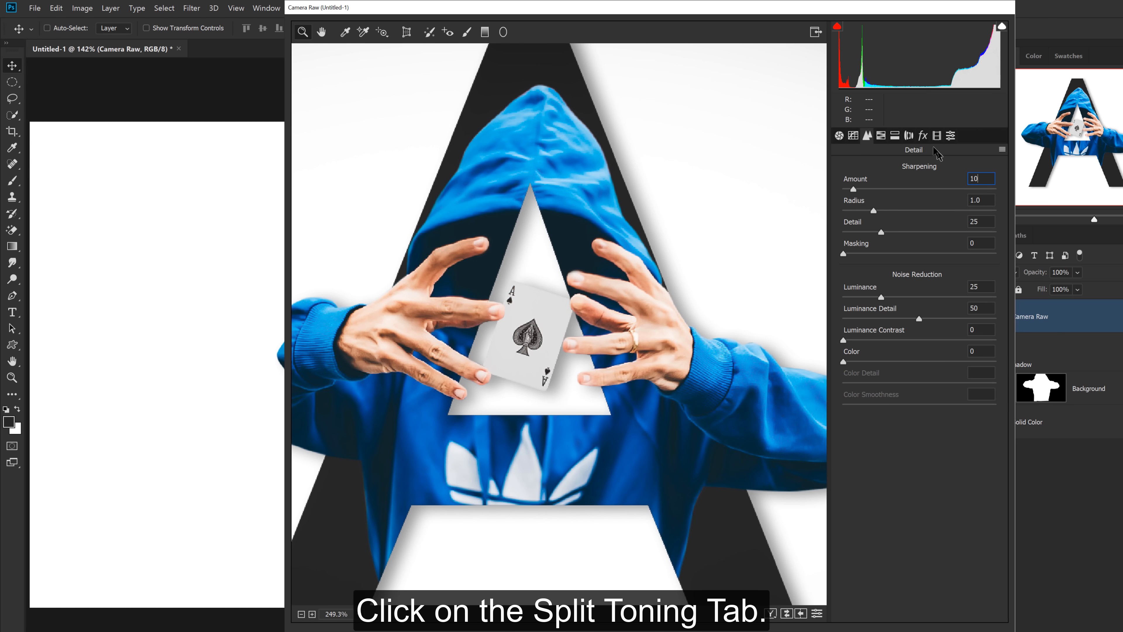
Tint the highlights blue with Split Toning, using hue 200 and saturation 15
click(896, 135)
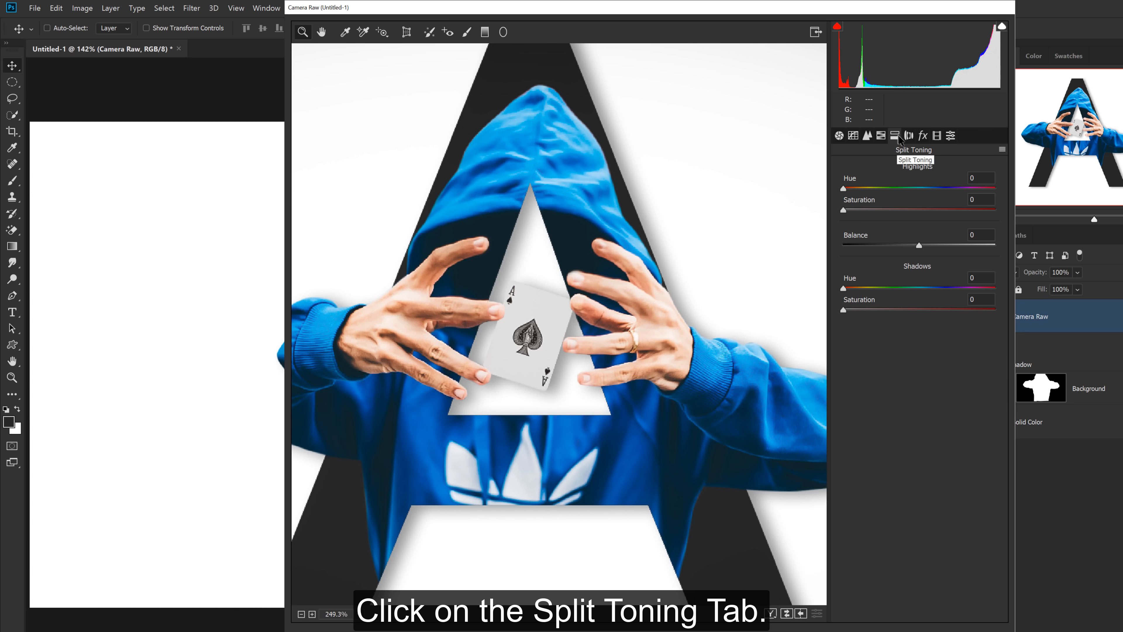
key(ctrl+0)
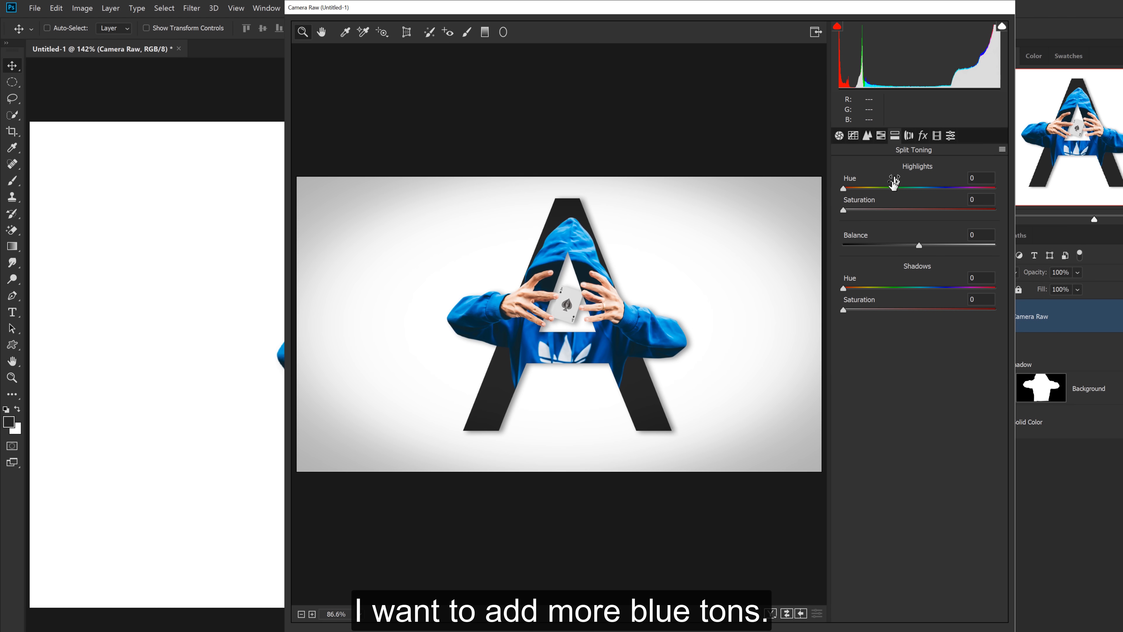
drag(843, 188, 927, 196)
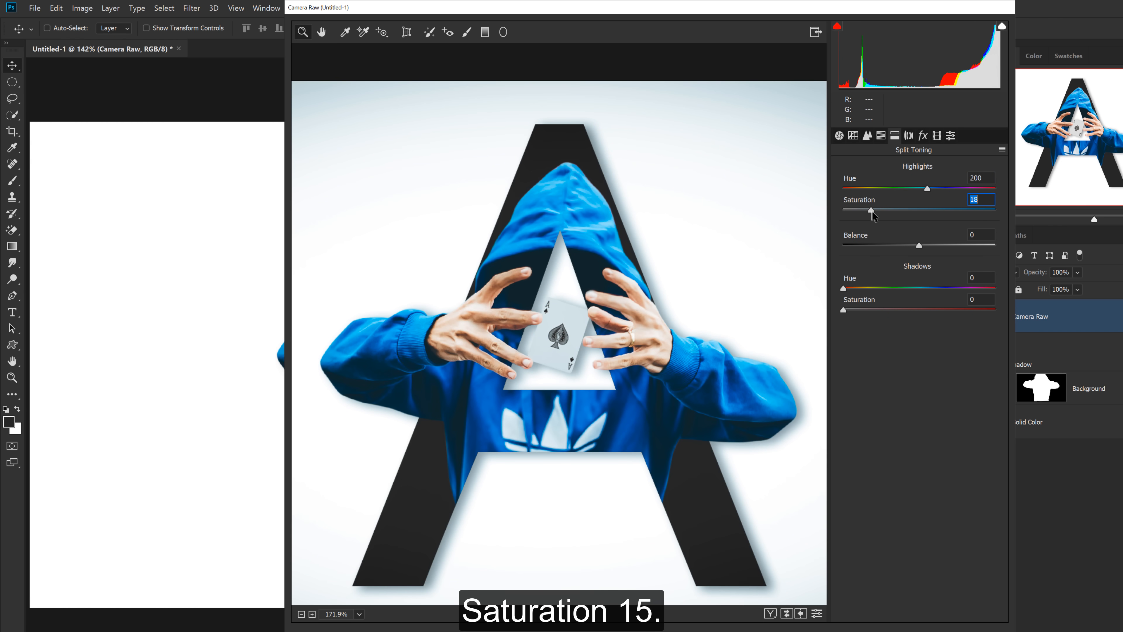
drag(663, 301, 630, 301)
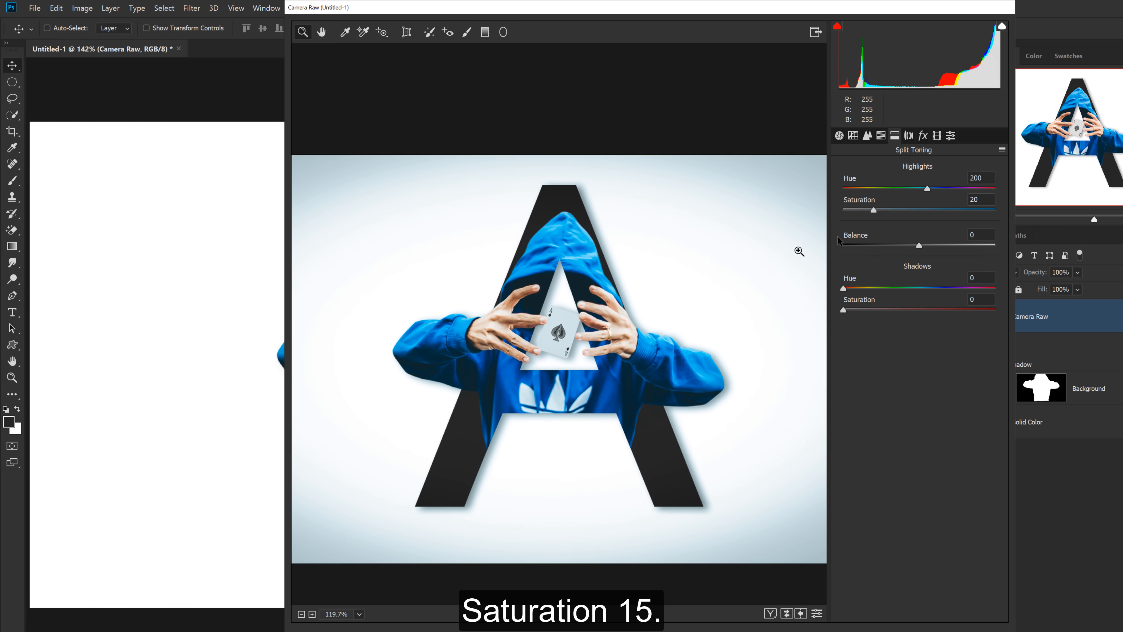
drag(984, 199, 942, 217)
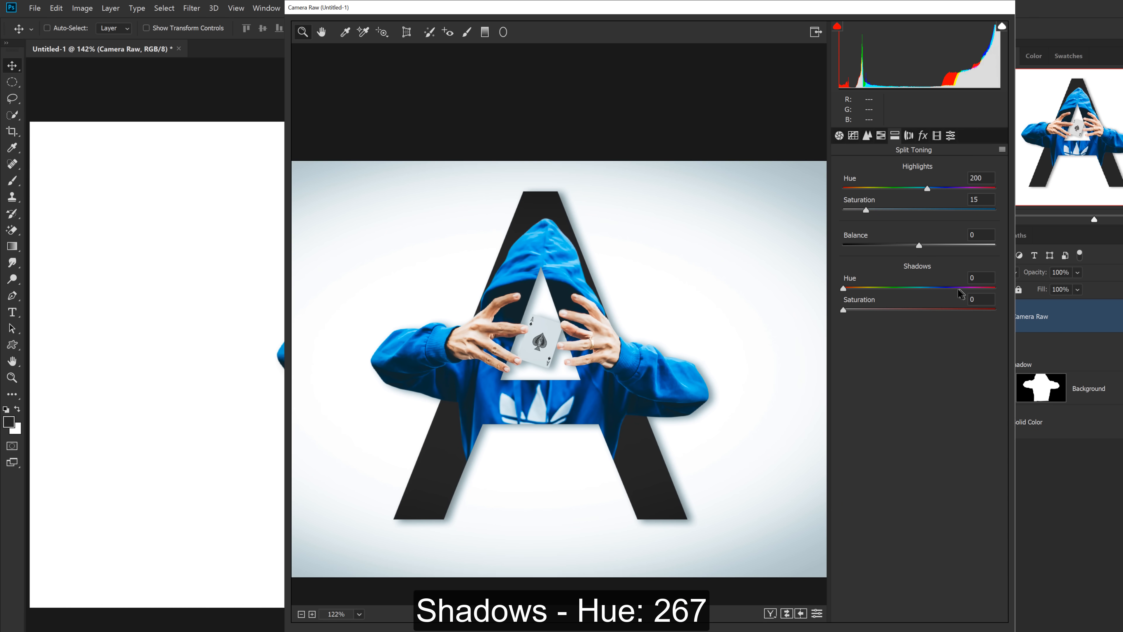
Set the Split Toning shadows to hue 267 and saturation 10, and apply the Camera Raw filter
click(958, 288)
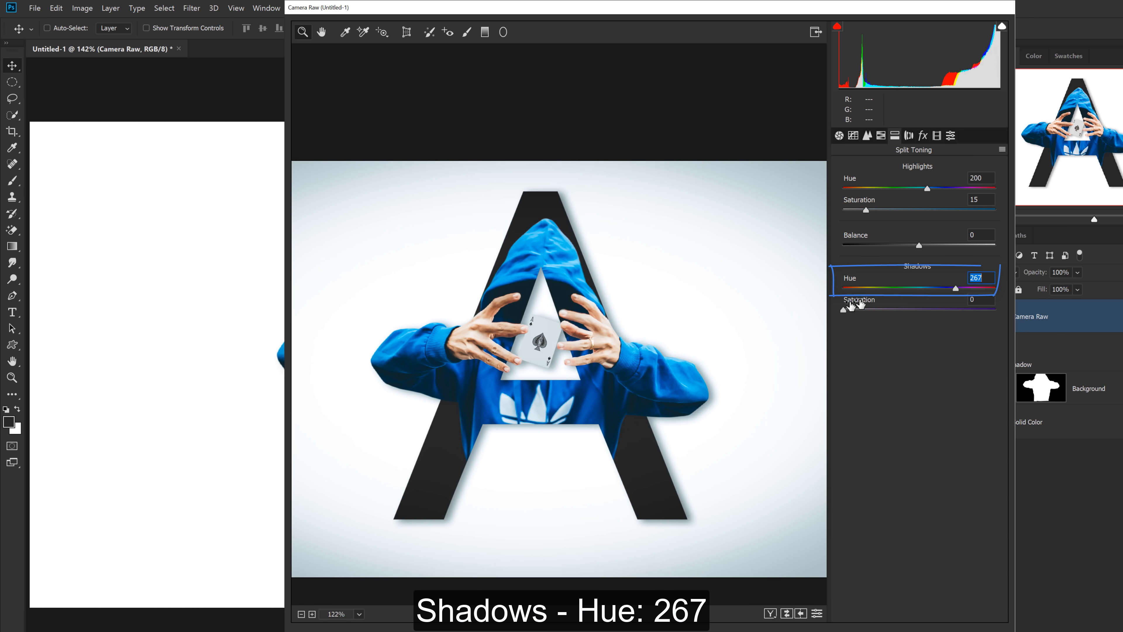
drag(843, 308, 856, 305)
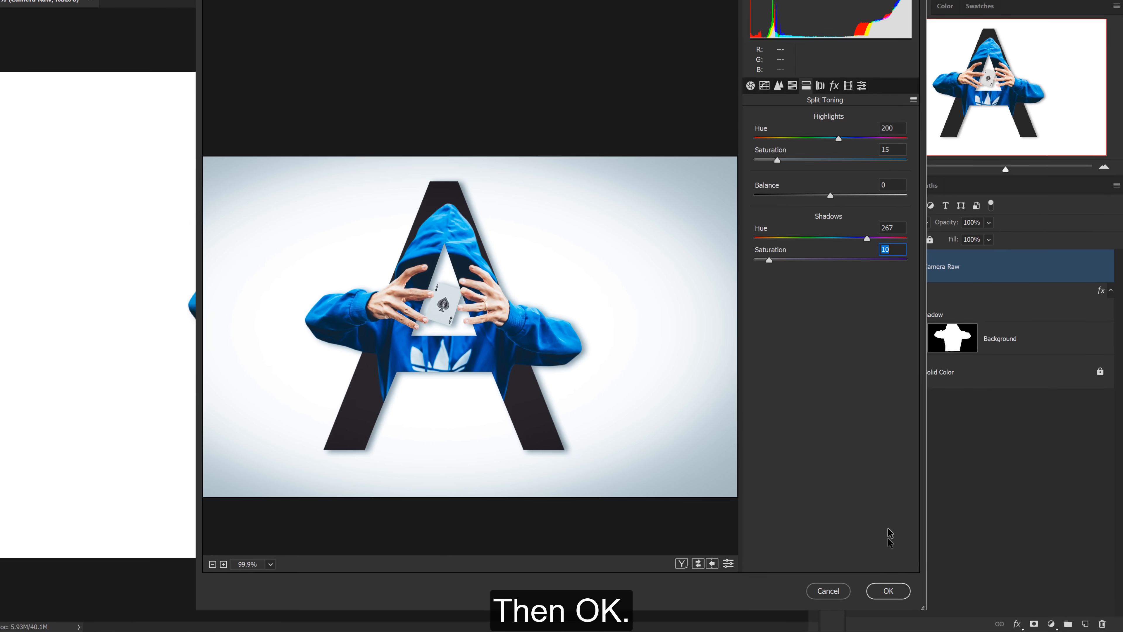
click(888, 590)
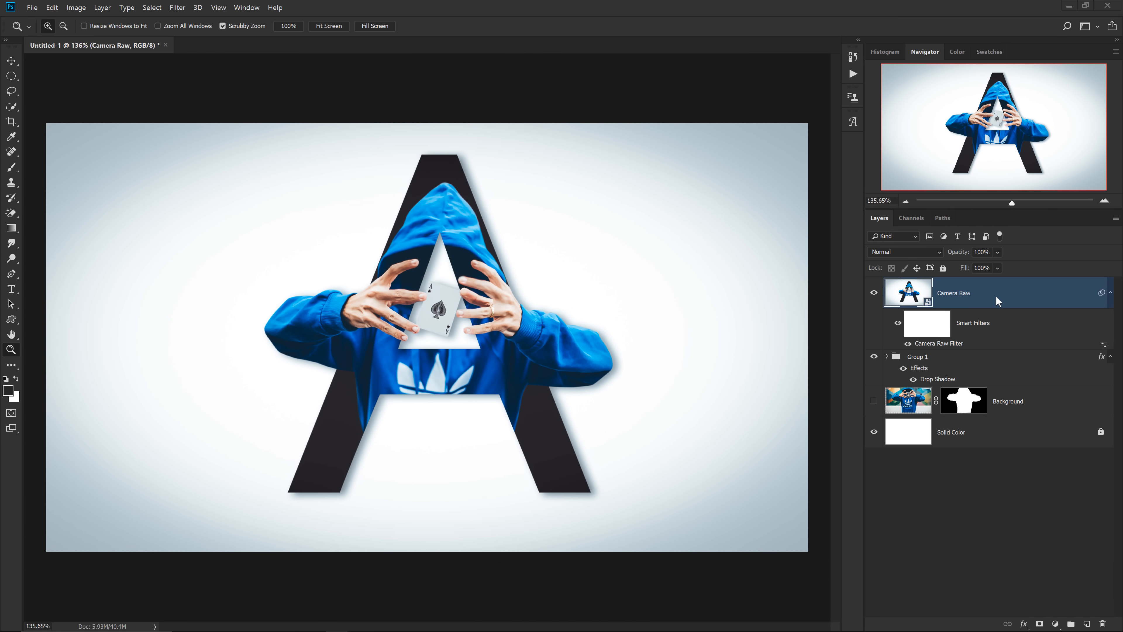